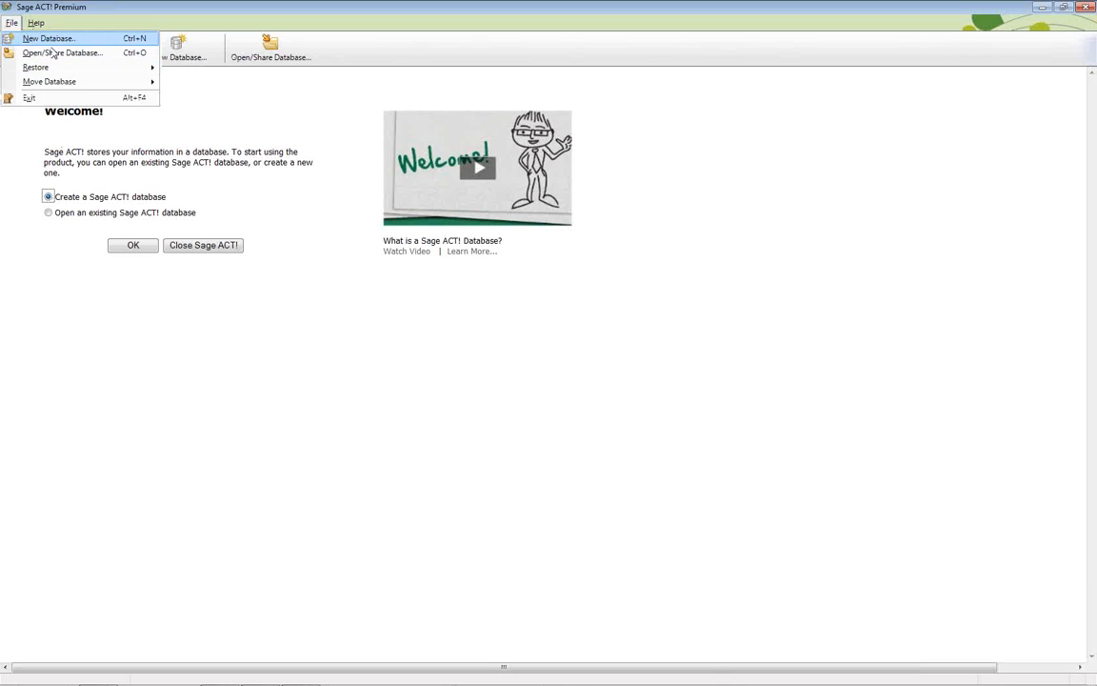
Start a new database and enter Training as its name
left_click(362, 326)
left_click(191, 59)
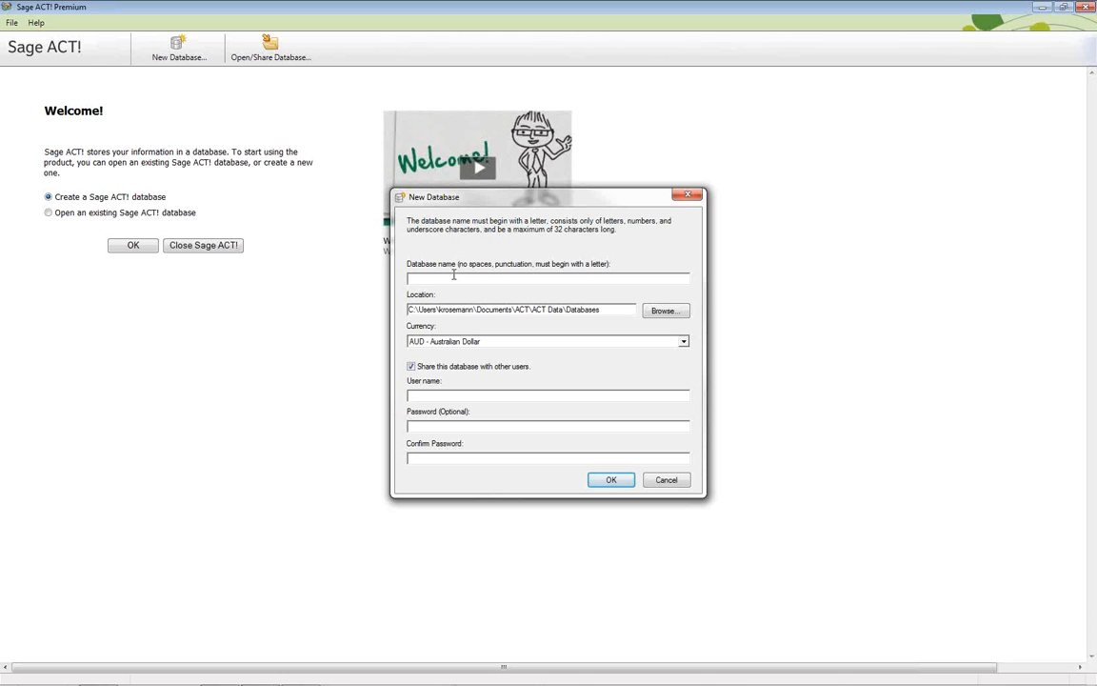
type("A")
key("BackSpace")
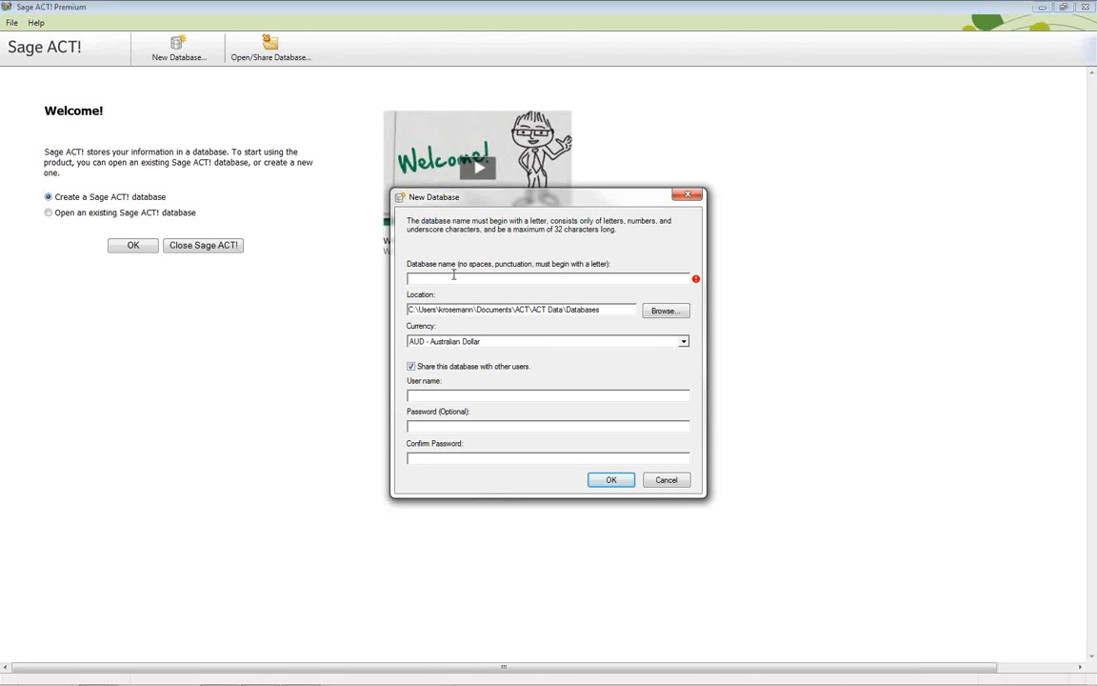
type("Training")
left_click(662, 311)
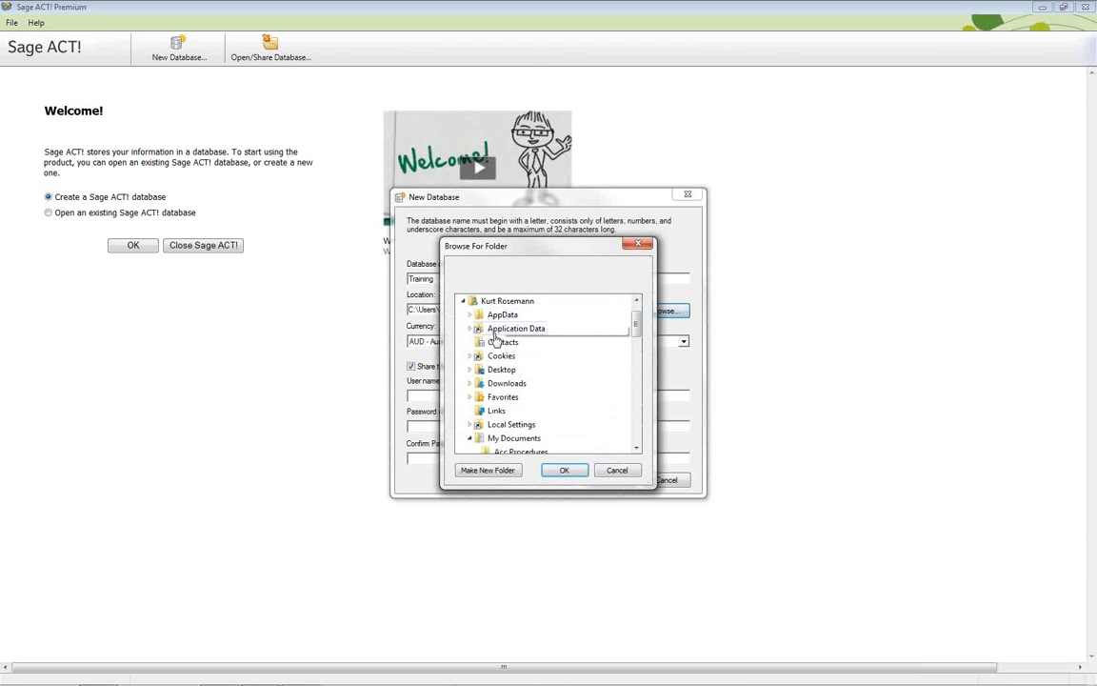
left_click_drag(632, 319, 636, 311)
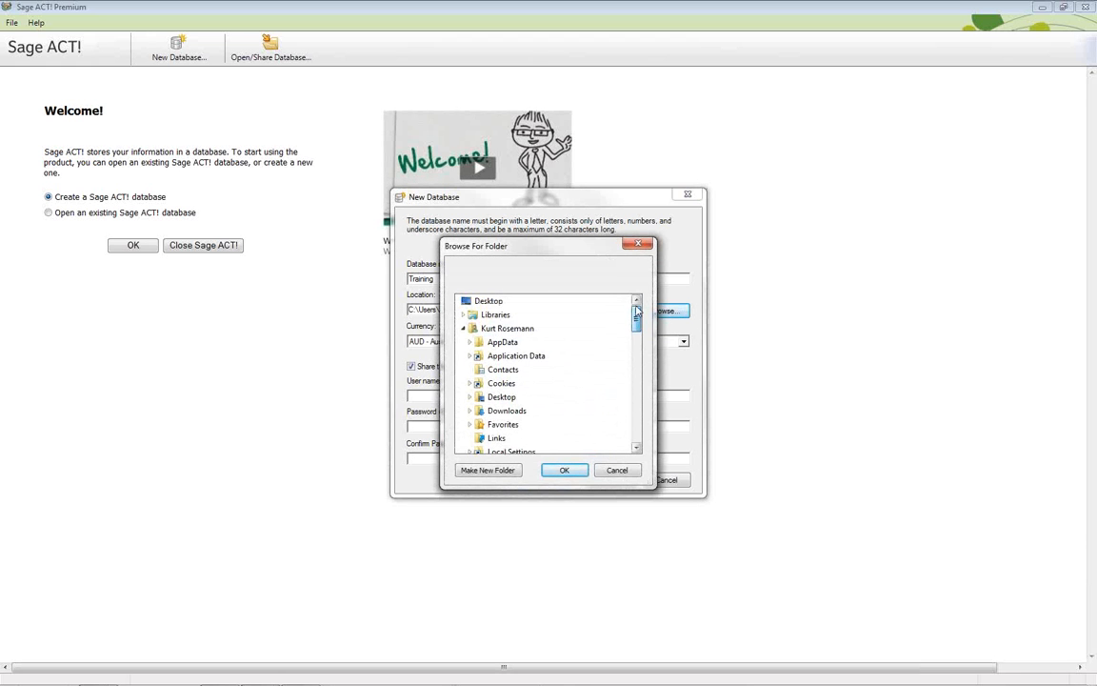
double_click(488, 328)
double_click(498, 342)
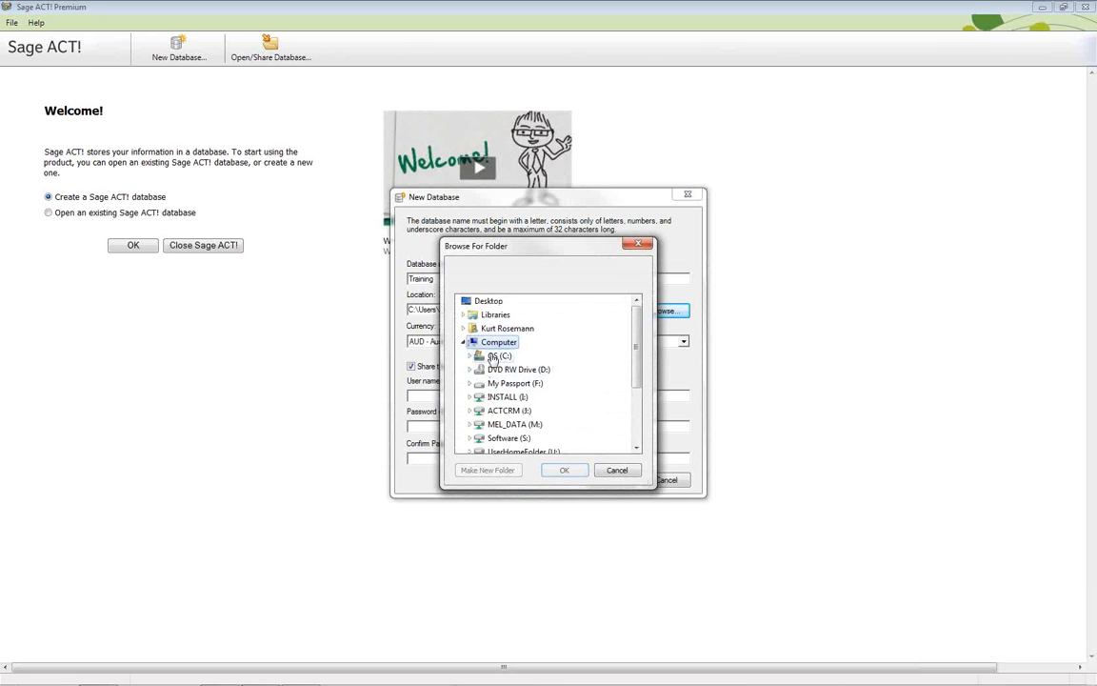
double_click(500, 356)
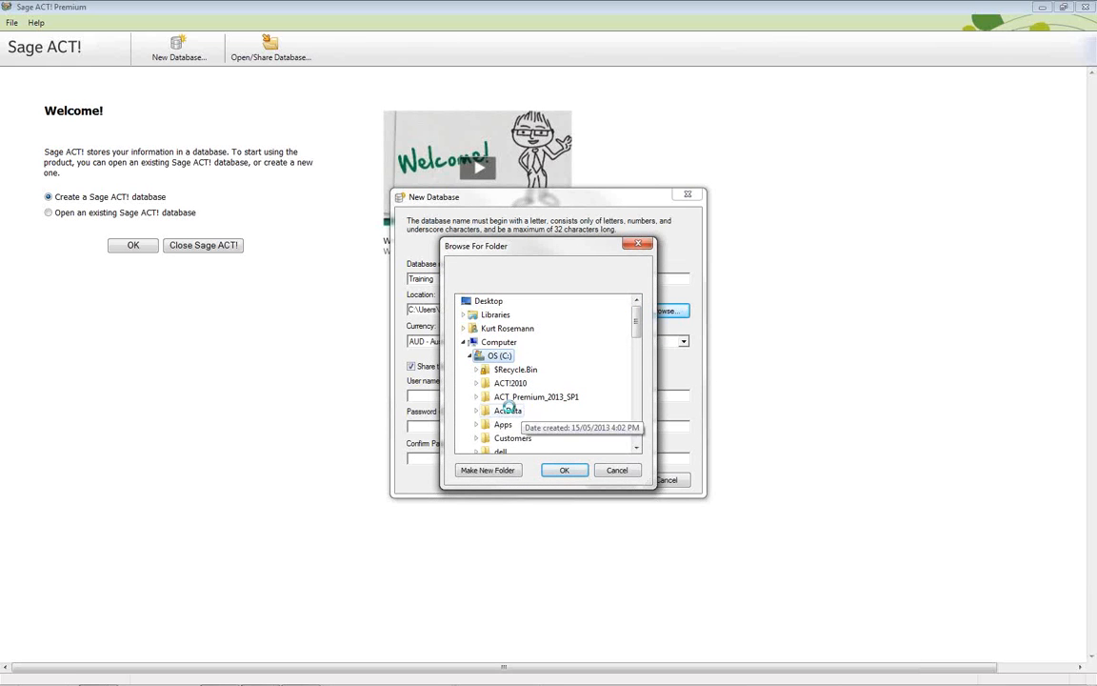
double_click(495, 412)
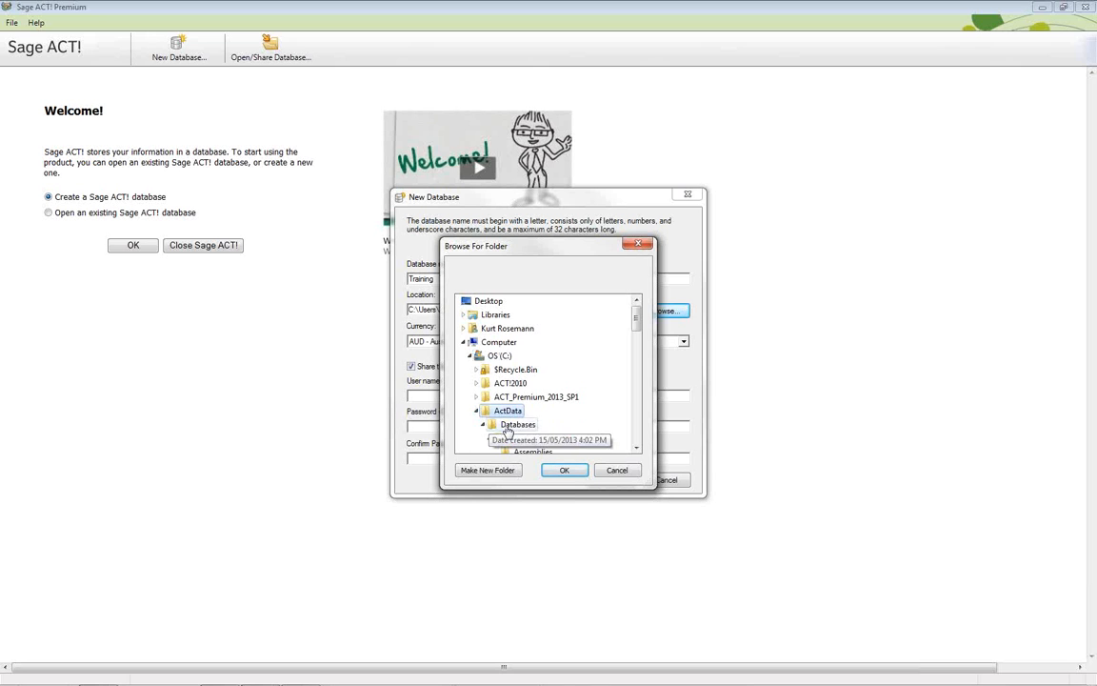
left_click(477, 411)
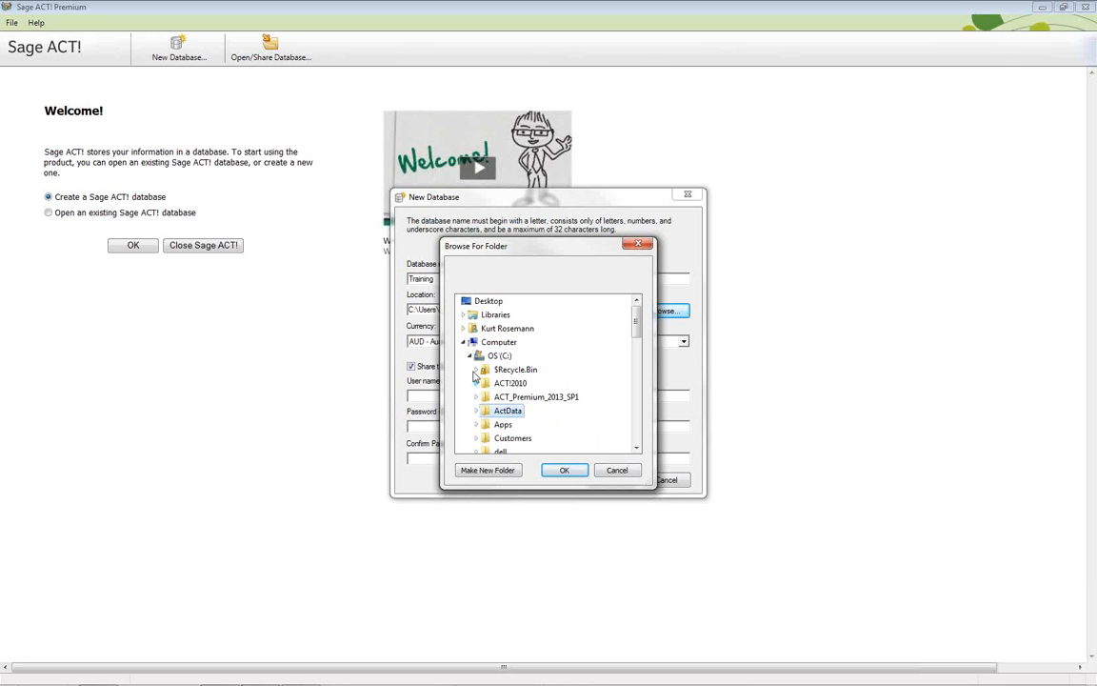
left_click(617, 471)
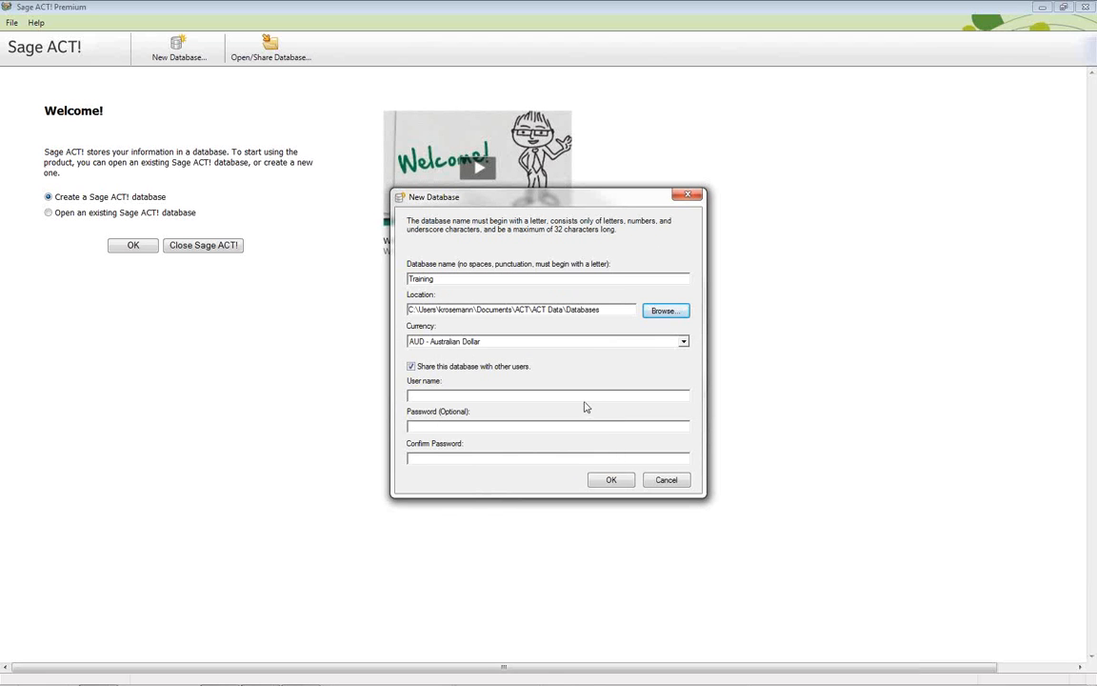
Keep AUD - Australian Dollar as the database currency
left_click(682, 343)
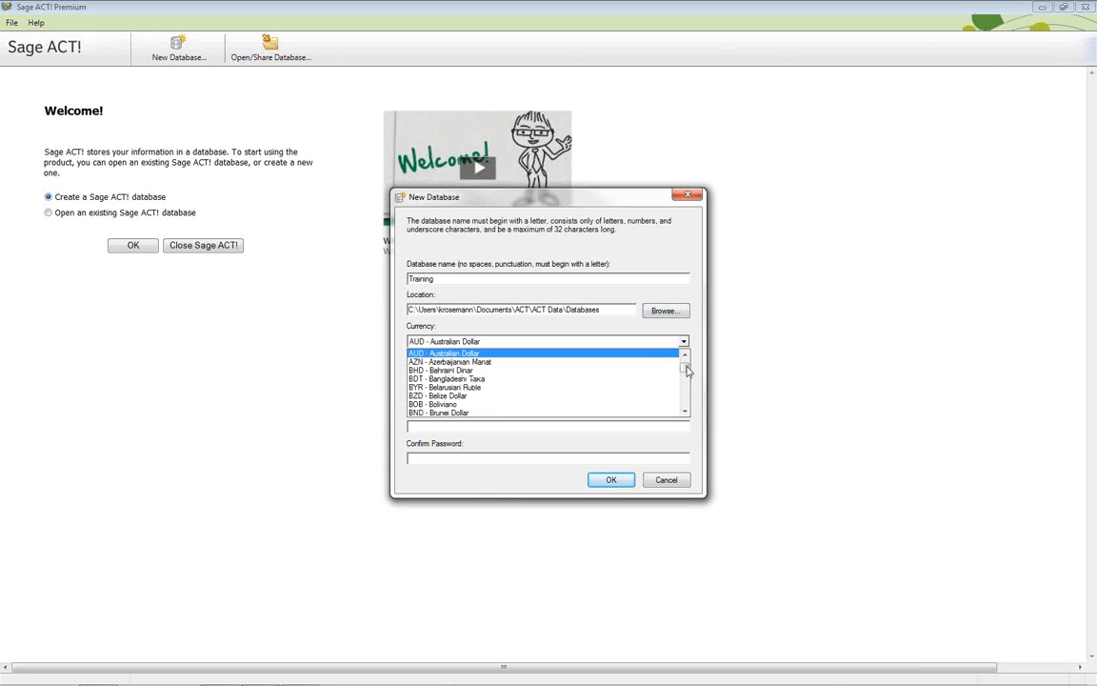
mouse_move(686, 367)
left_mouse_down()
mouse_move(687, 413)
mouse_move(689, 363)
left_mouse_up()
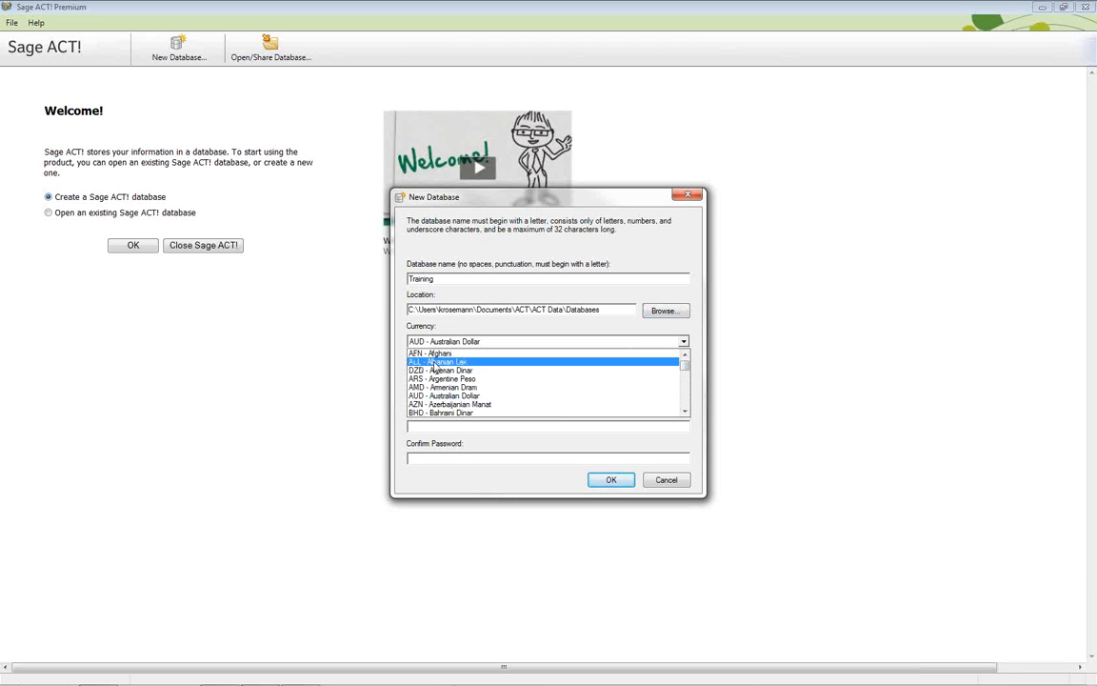
left_click(496, 343)
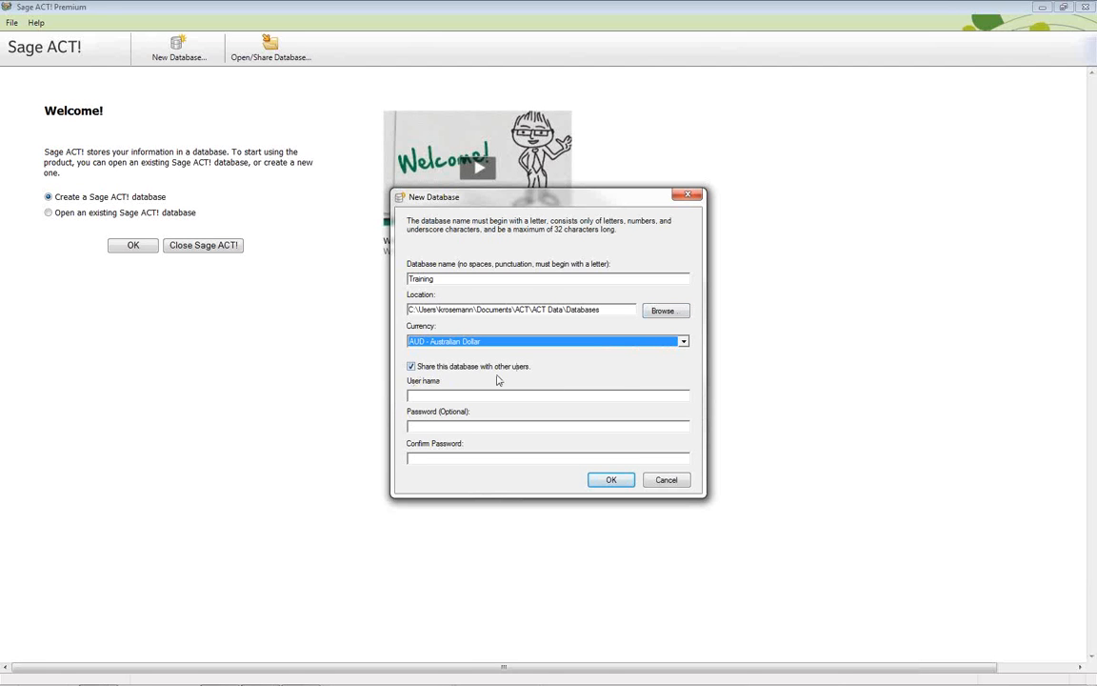
Enter the owner's full name as the database user name
left_click(430, 396)
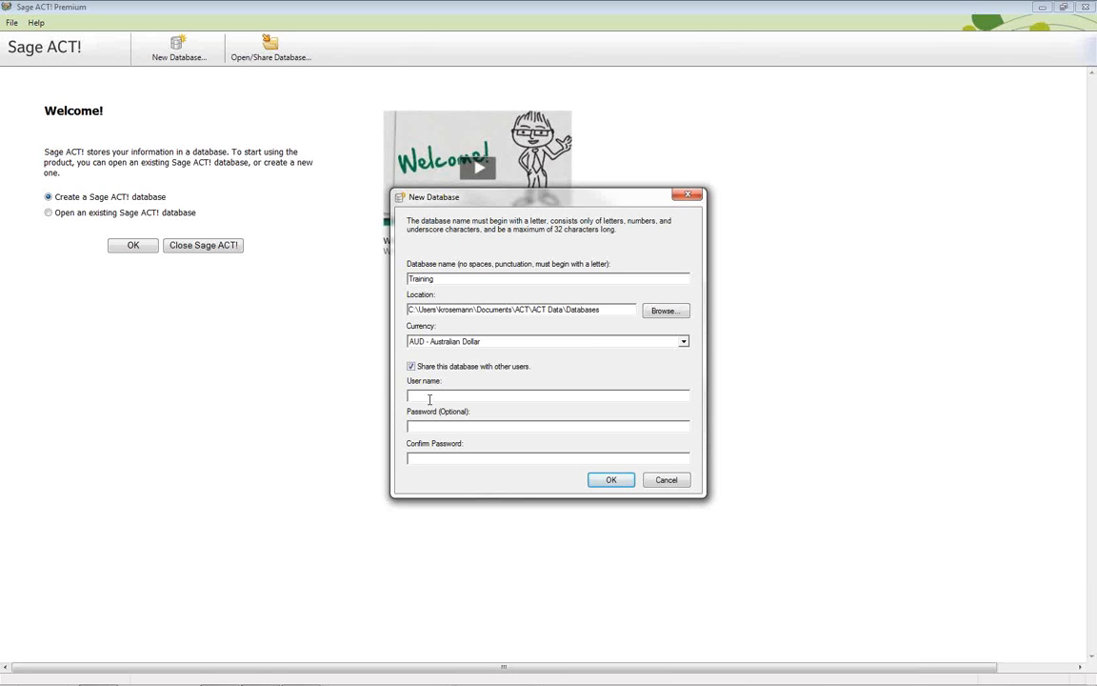
left_click(430, 399)
After the duplicate-name warning, rename the database to Training1 and create it
left_click(612, 481)
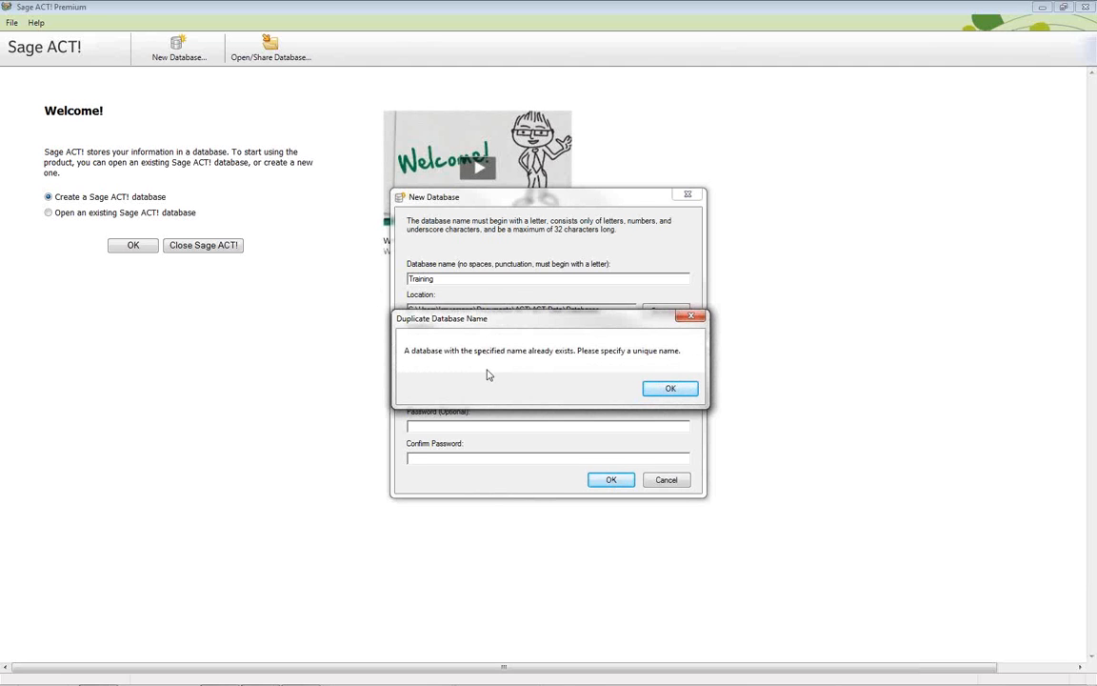
left_click(674, 392)
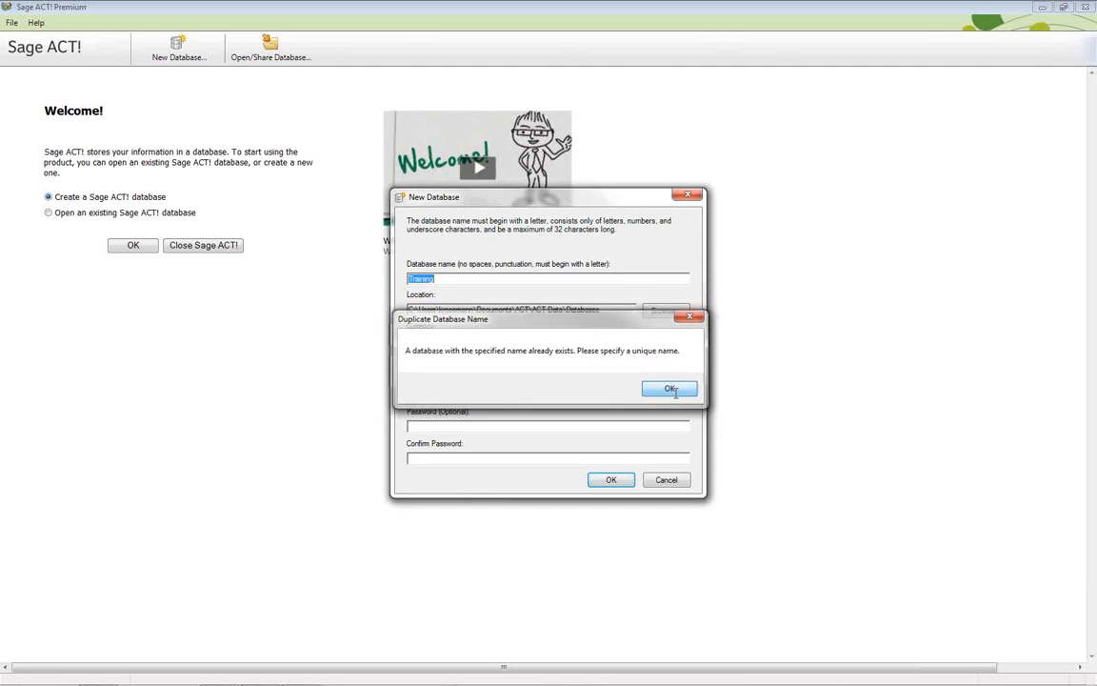
left_click(466, 280)
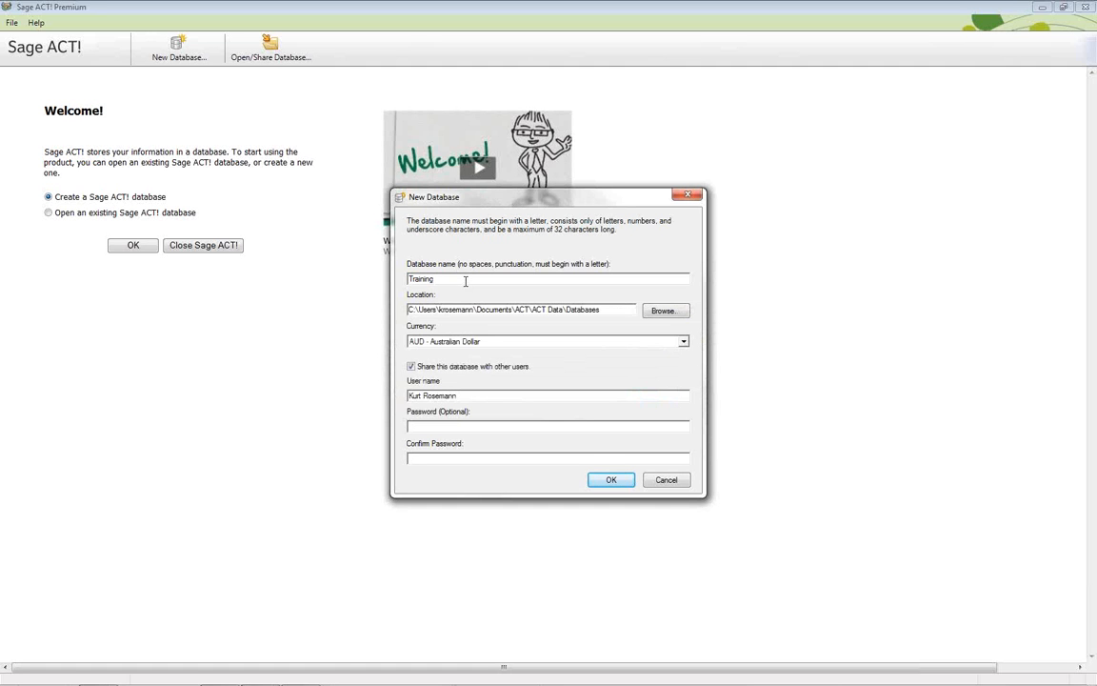
type("1")
left_click(610, 481)
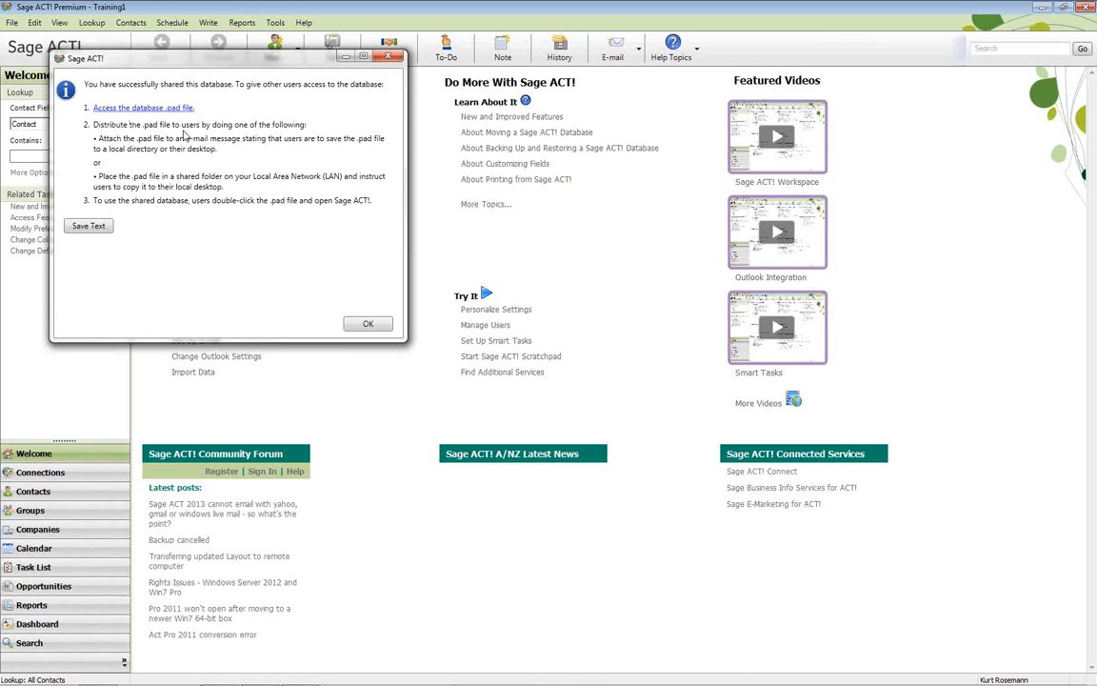
View the folder holding the Training1 .pad file, then dismiss the sharing confirmation
left_click(161, 114)
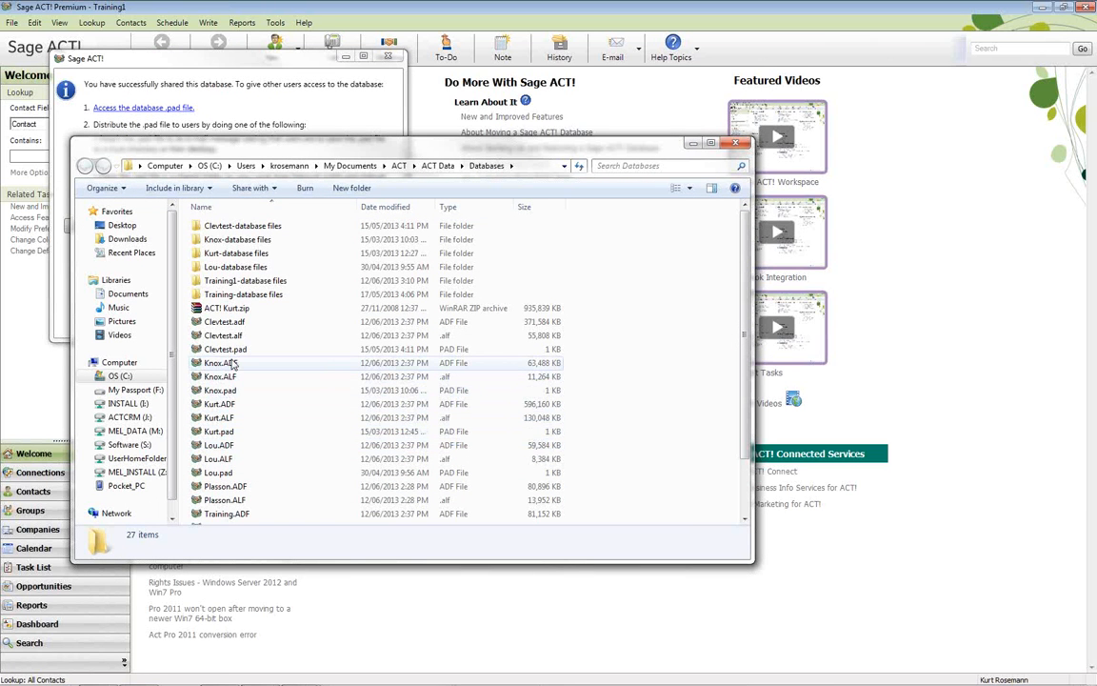
left_click(735, 142)
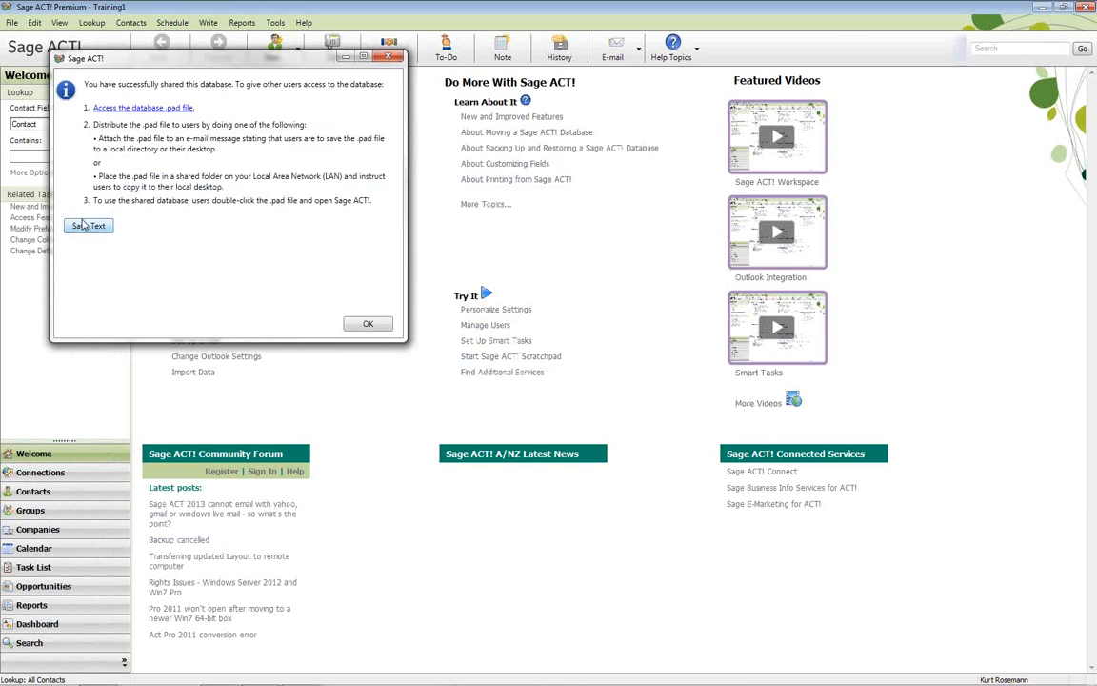
left_click(367, 325)
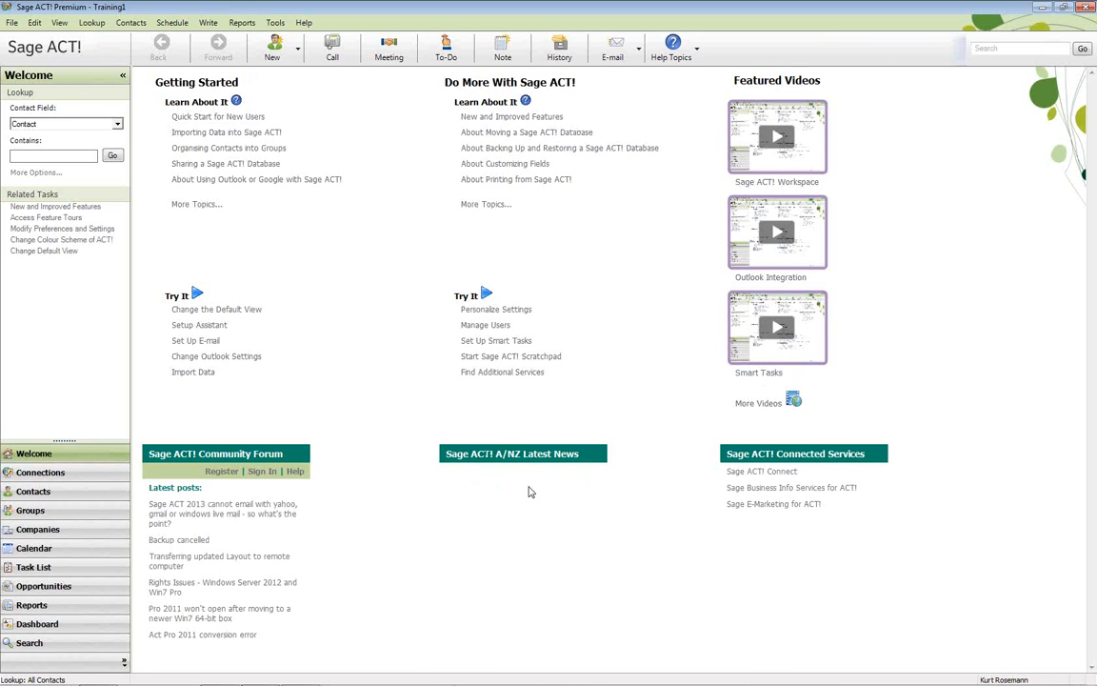
left_click(276, 23)
mouse_move(305, 30)
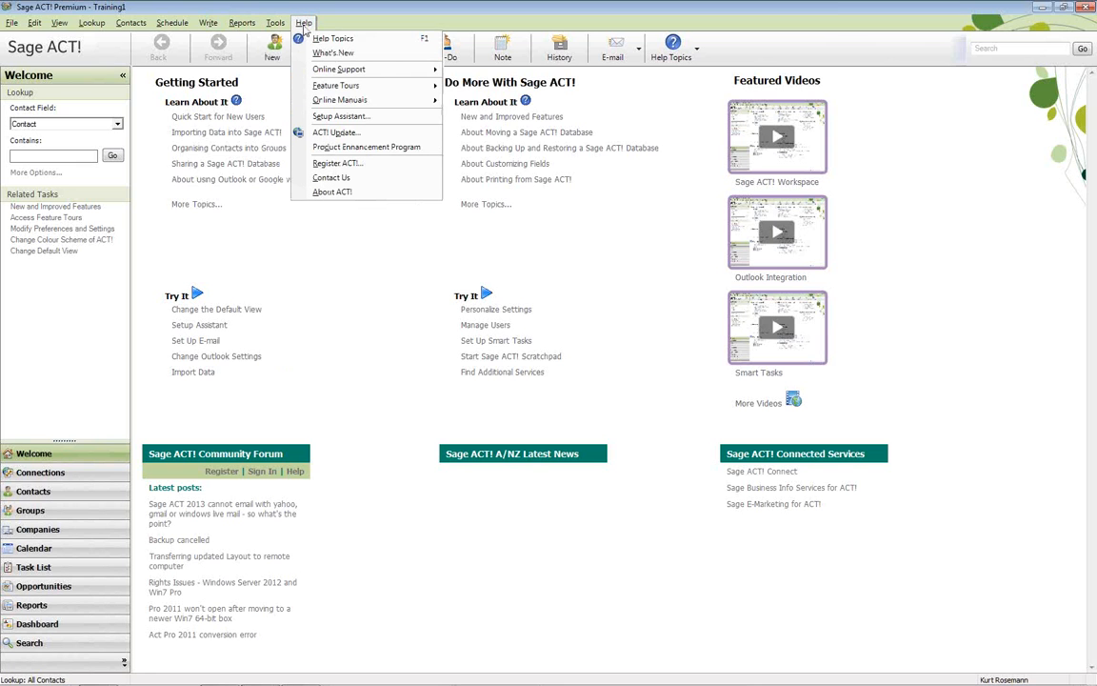
mouse_move(333, 88)
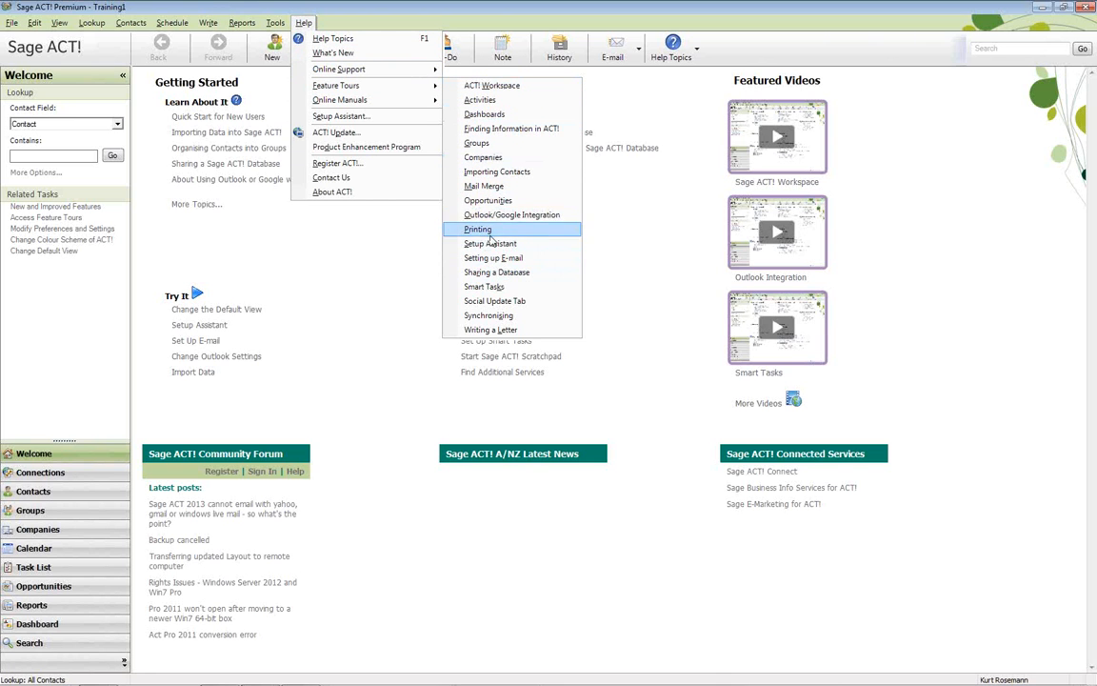
left_click(394, 229)
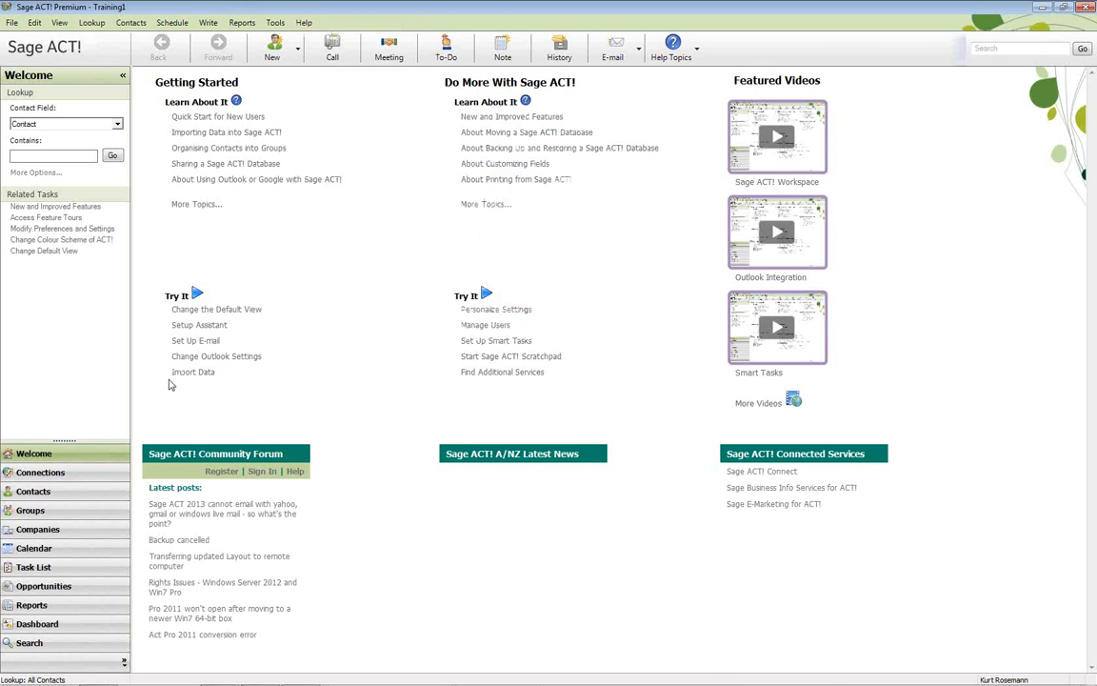
Show the owner's contact record and enter the street address lines
left_click(42, 497)
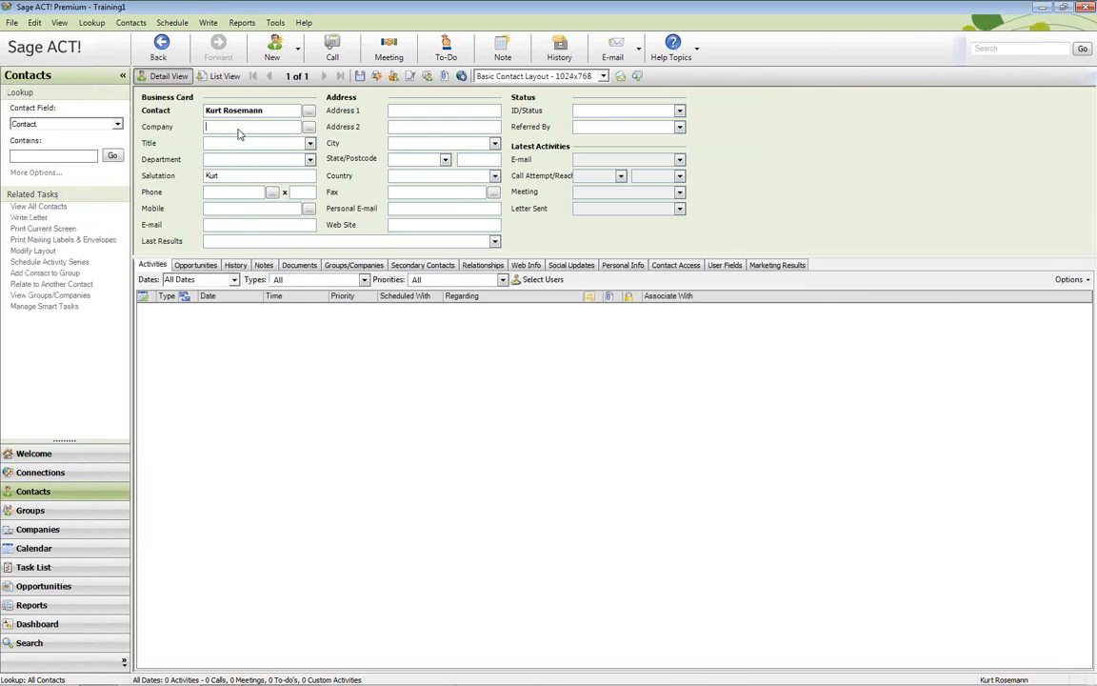
type("ActCm")
key("Tab")
type("Melbourne")
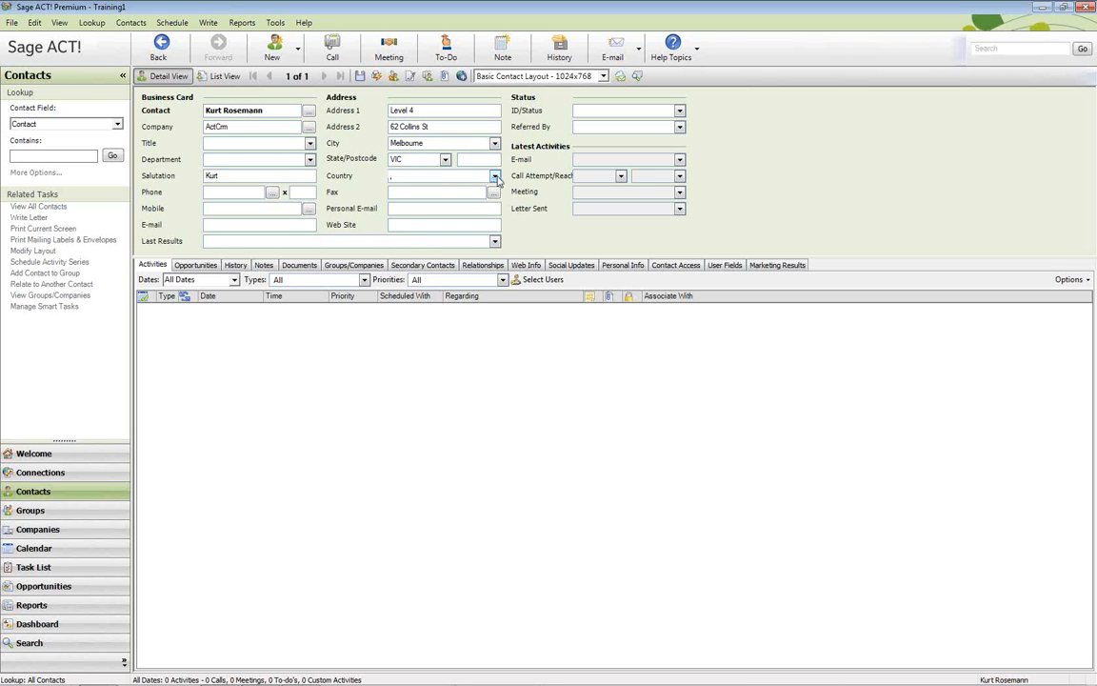
Choose Australia from the contact's Country list
left_click(405, 176)
mouse_move(494, 205)
left_mouse_down()
mouse_move(498, 219)
mouse_move(496, 197)
left_mouse_up()
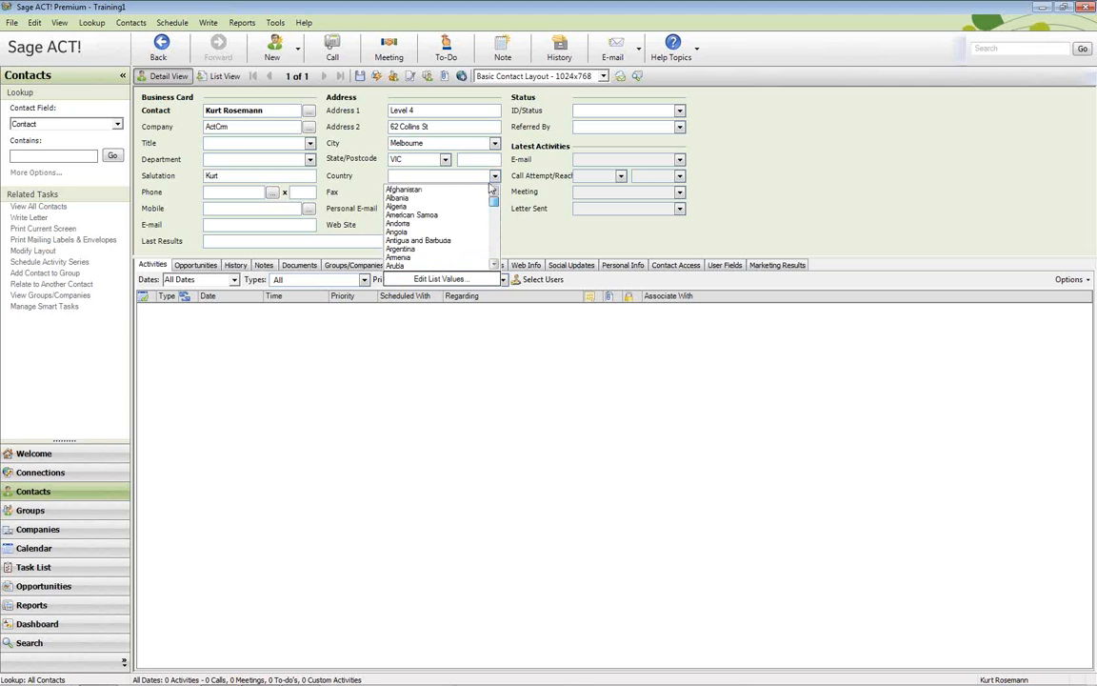
scroll(415, 266, "down", 1)
left_click(400, 250)
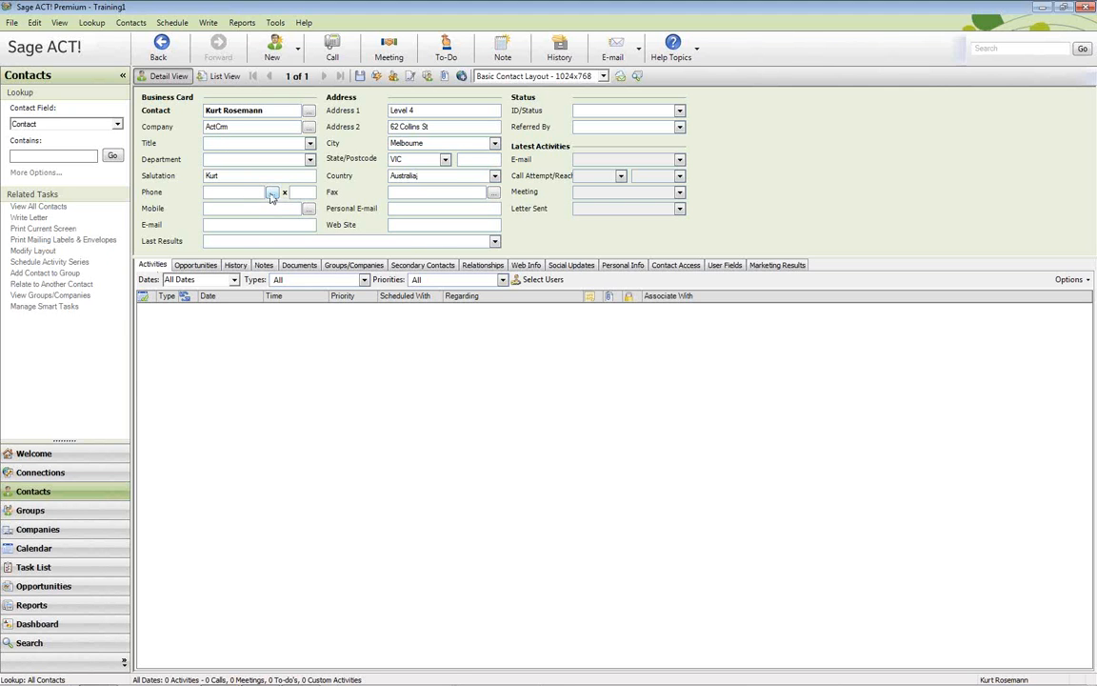
Set the business phone number format to Free Form
left_click(272, 194)
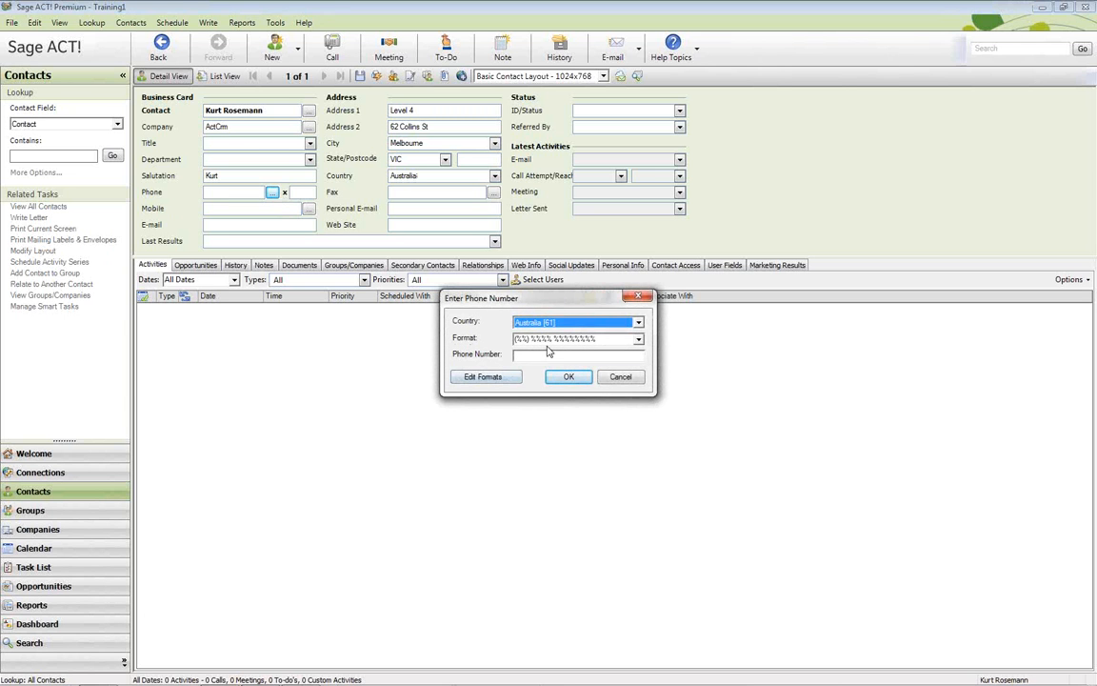
left_click(637, 339)
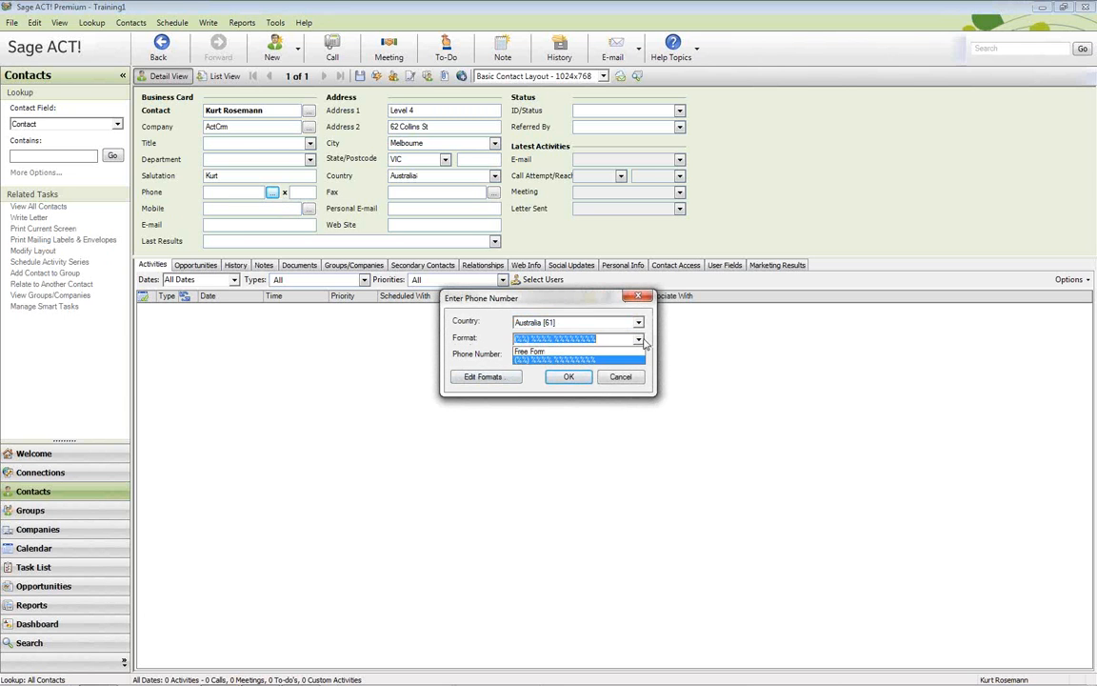
left_click(571, 355)
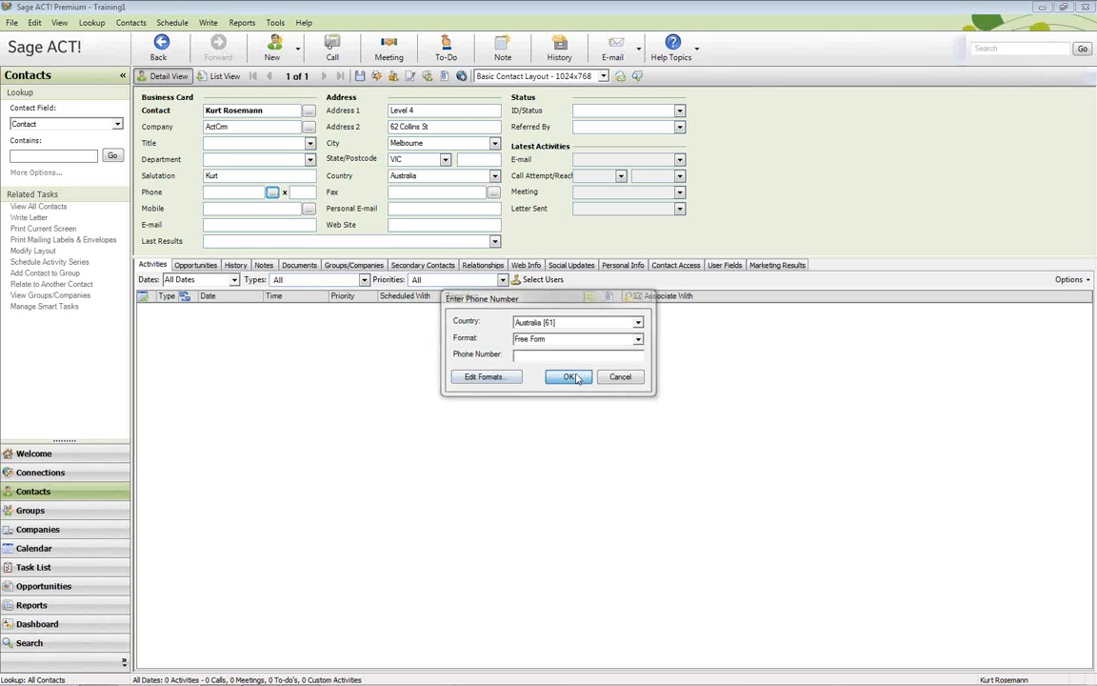
key("Escape")
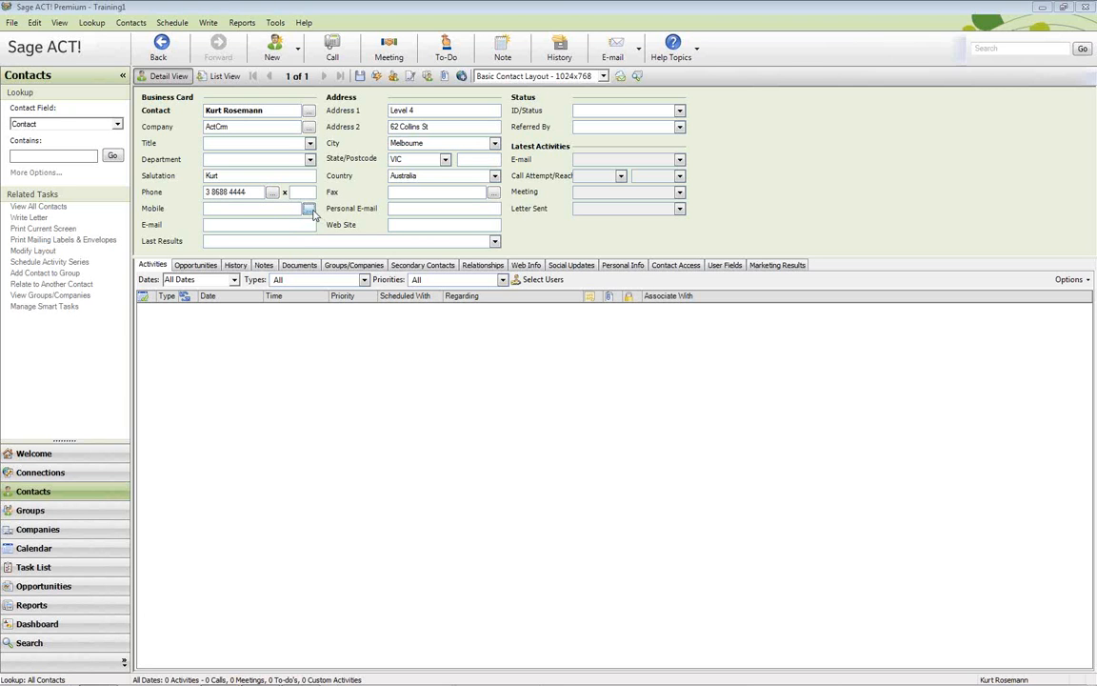
Set the mobile number format to Free Form and start entering the support e-mail address
left_click(272, 193)
left_click(636, 339)
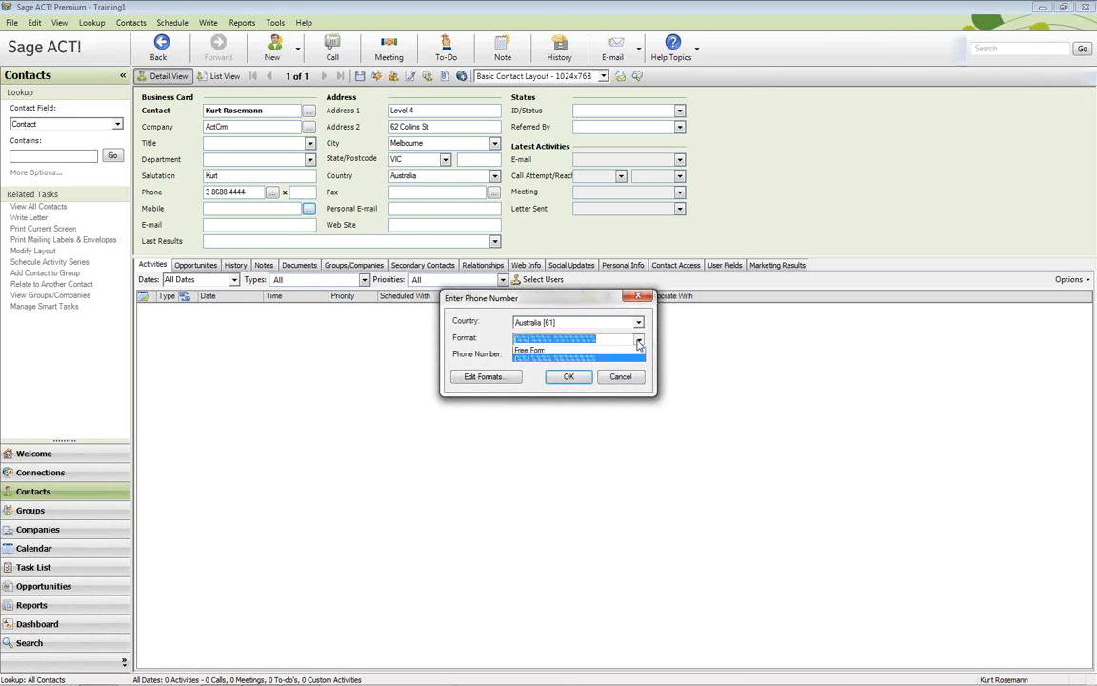
left_click(559, 357)
left_click(568, 377)
left_click(222, 209)
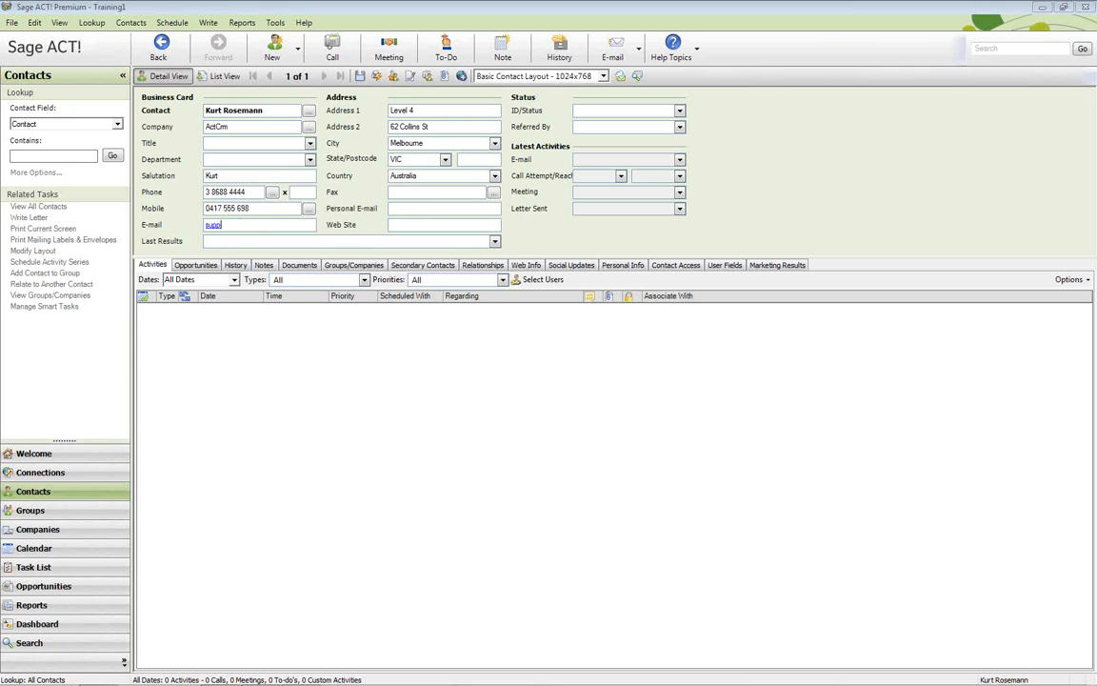
Run a Lookup > Advanced > Users lookup so only database users are listed
left_click(57, 24)
mouse_move(91, 22)
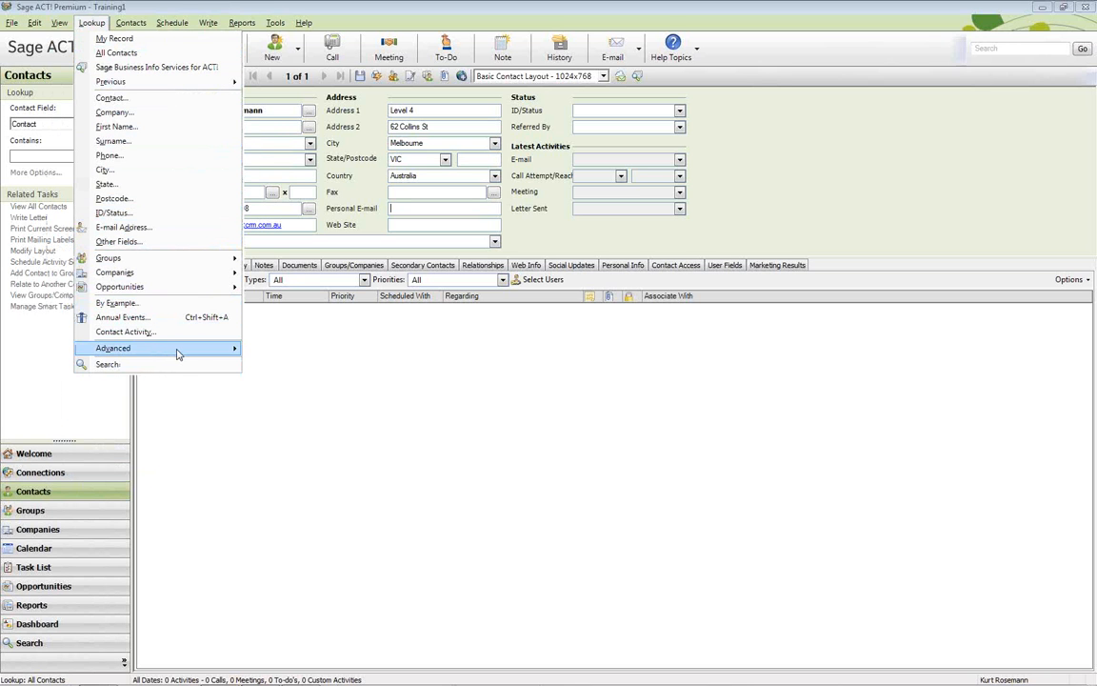
mouse_move(178, 350)
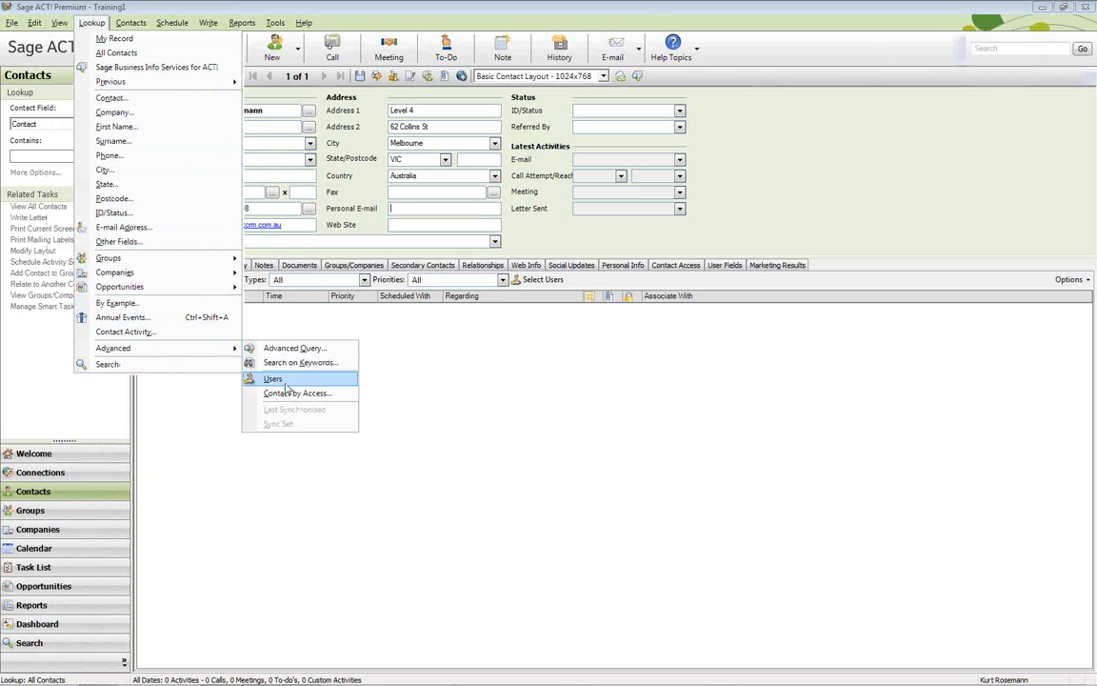
left_click(292, 383)
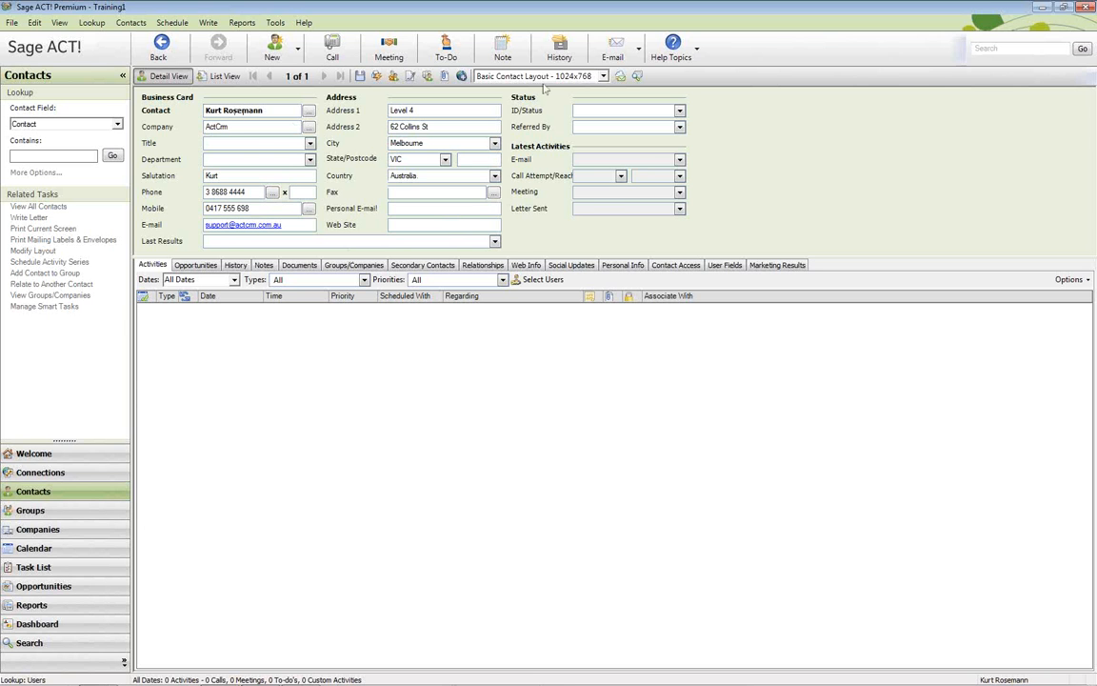
Close Sage ACT! Premium and bring up the installed programs list
left_click(1084, 9)
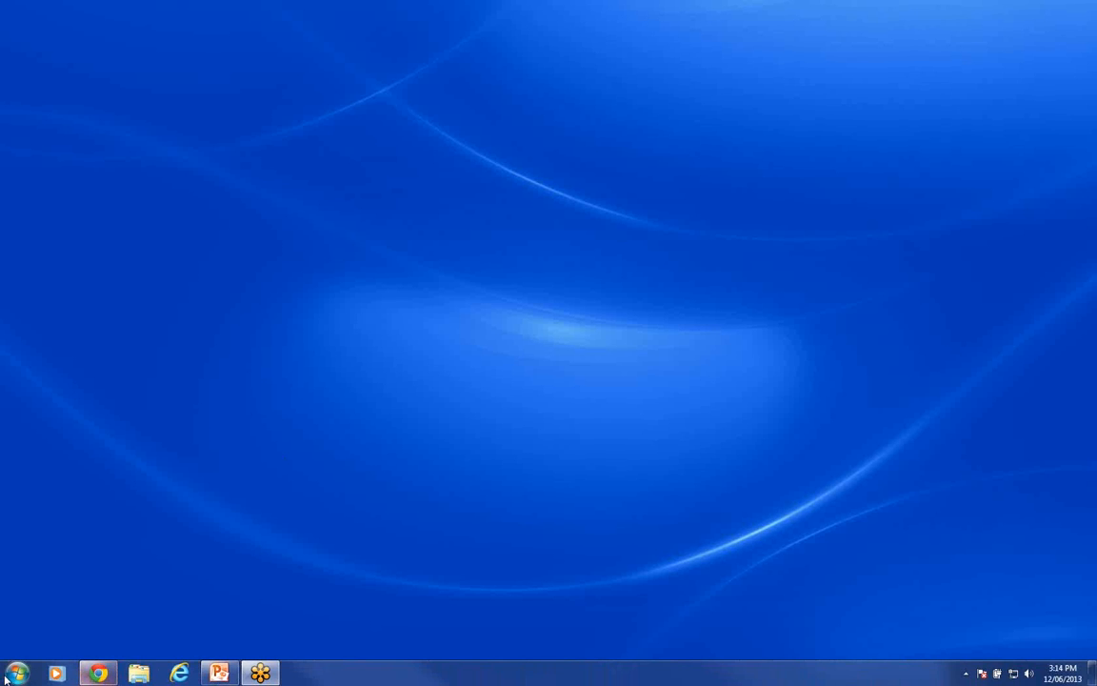
left_click(16, 674)
Relaunch Sage ACT! and decline the Product Enhancement Program with 'No, not at this time'
left_click(65, 400)
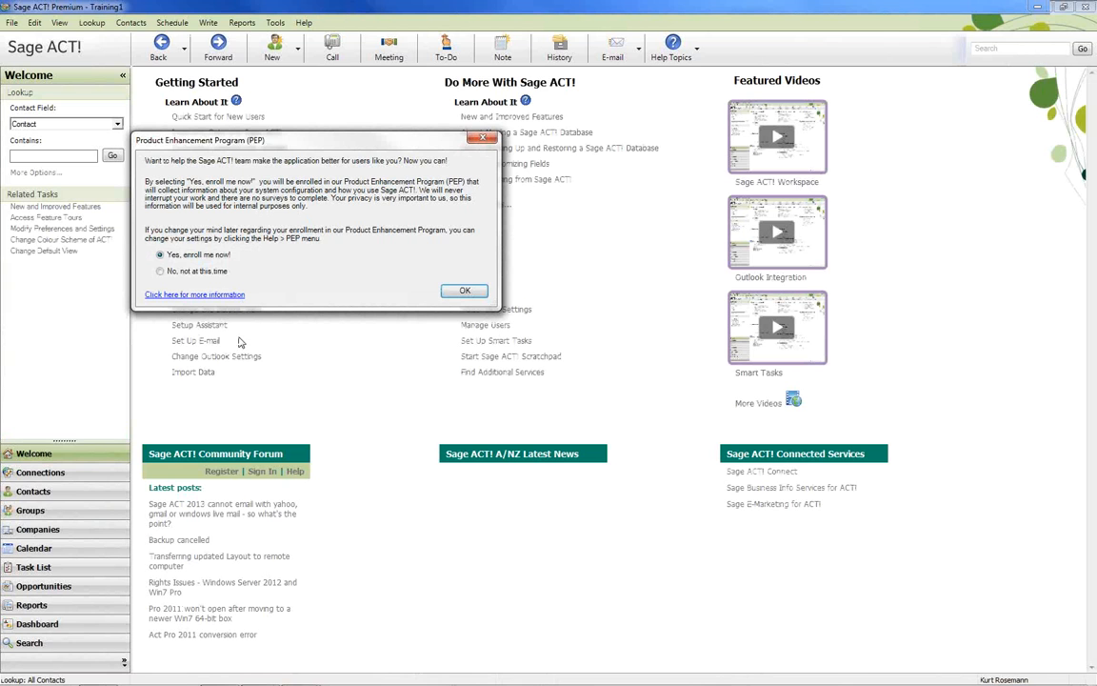
left_click(181, 270)
left_click(457, 292)
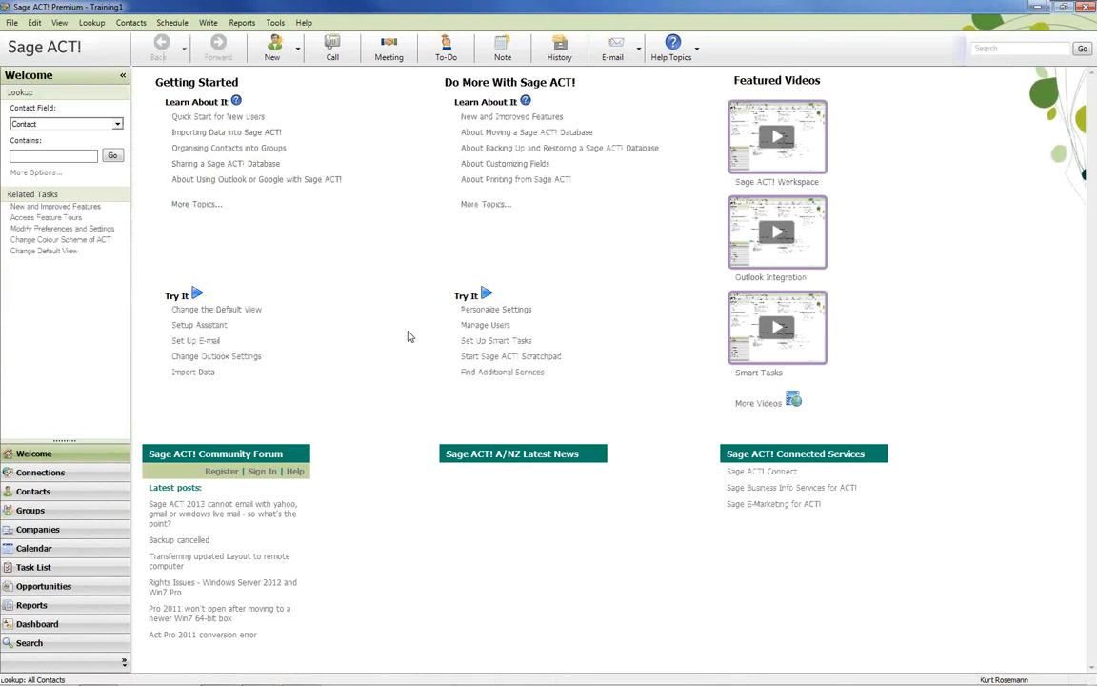
Switch to Contacts, open Manage Users, then cancel the new user and close the window
left_click(35, 494)
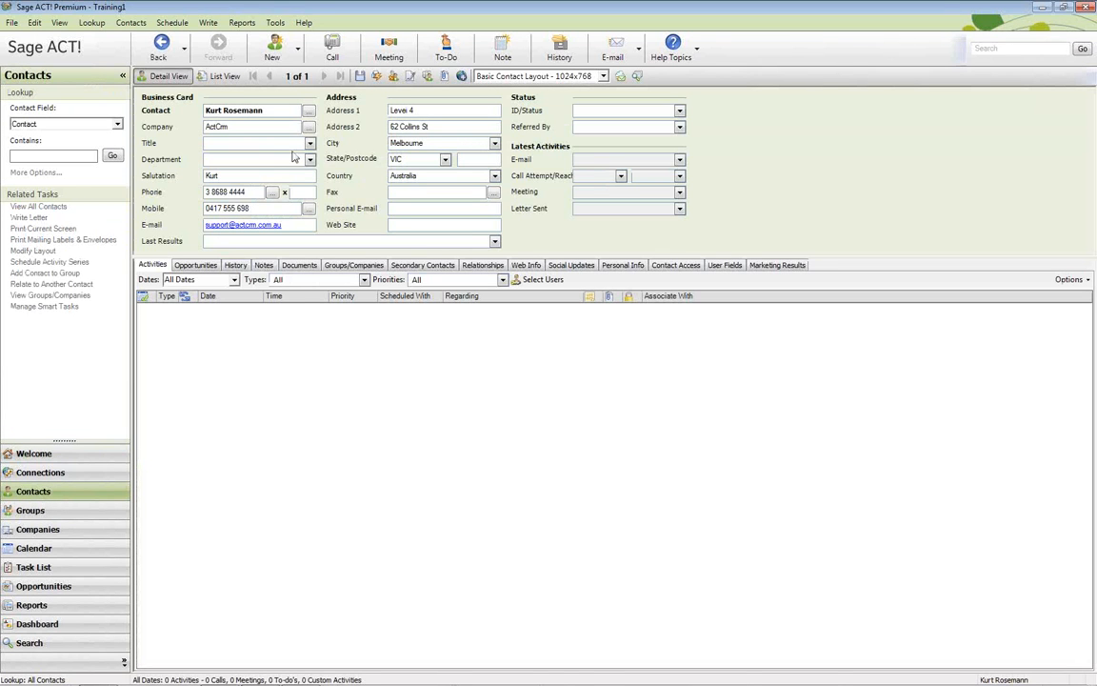
left_click(276, 24)
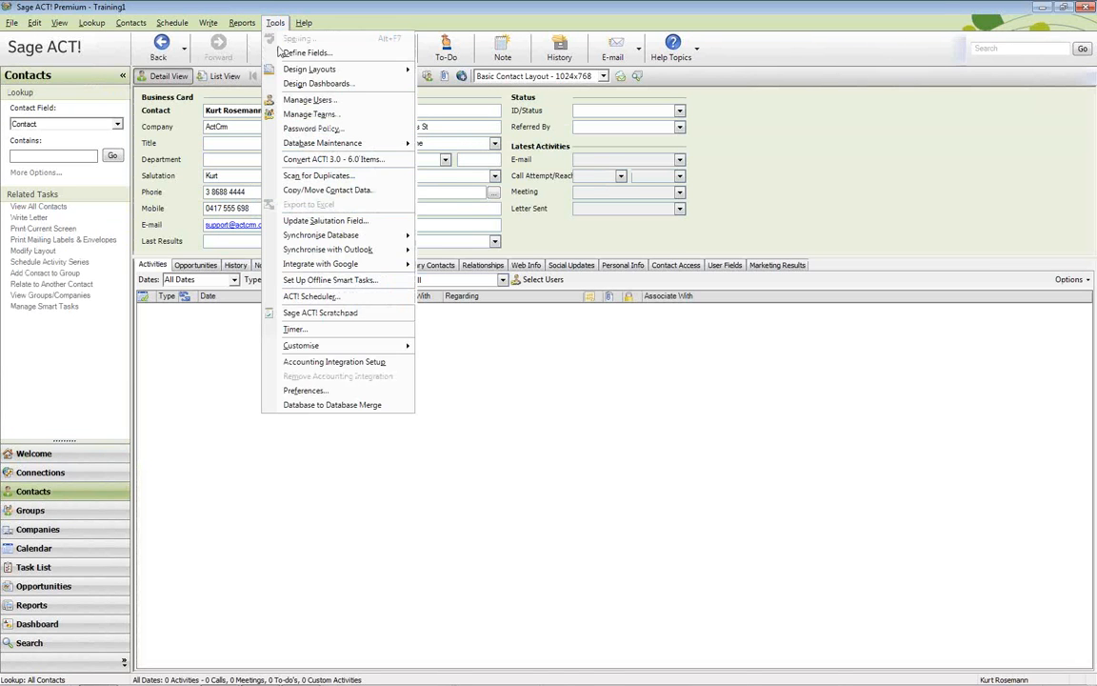
left_click(322, 102)
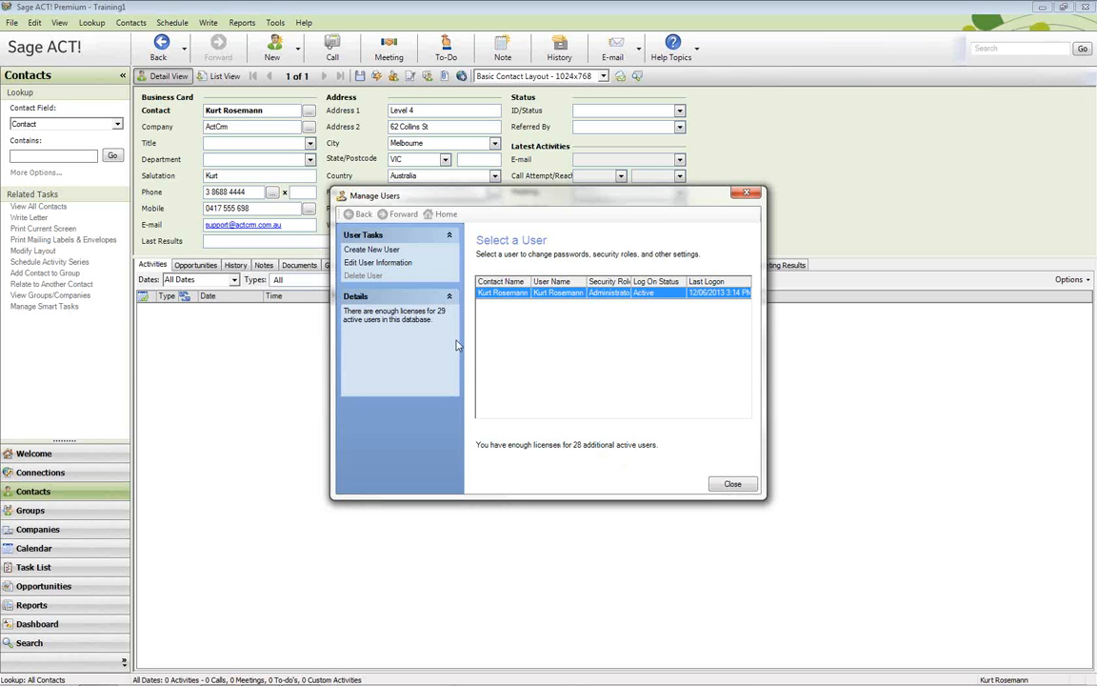
left_click(368, 253)
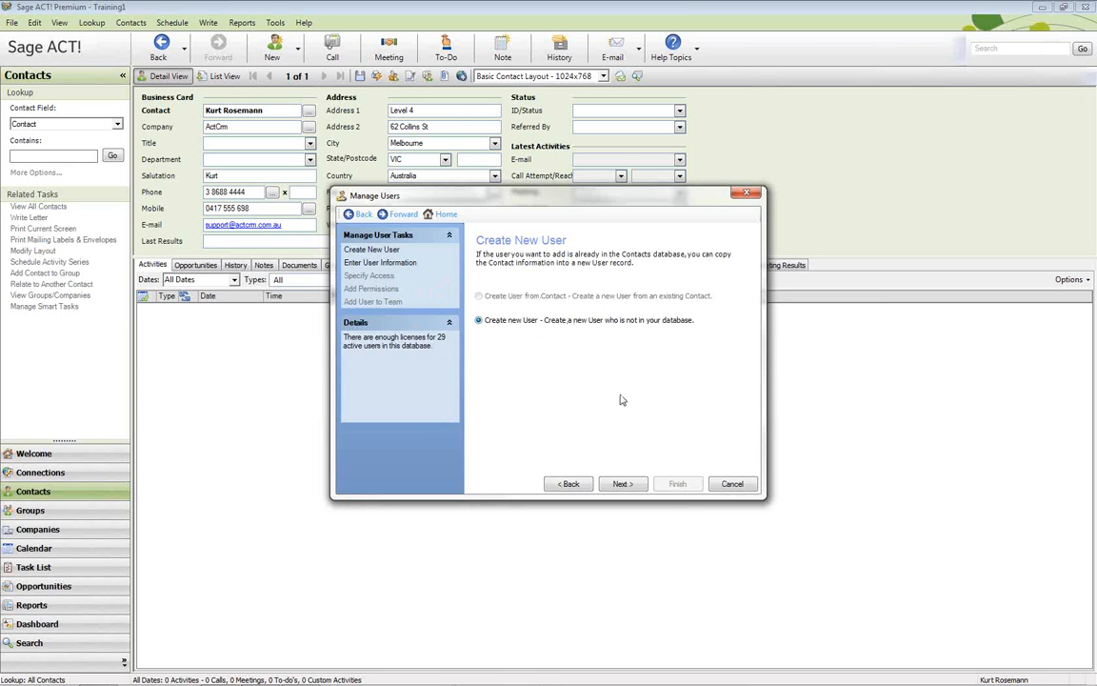
left_click(731, 483)
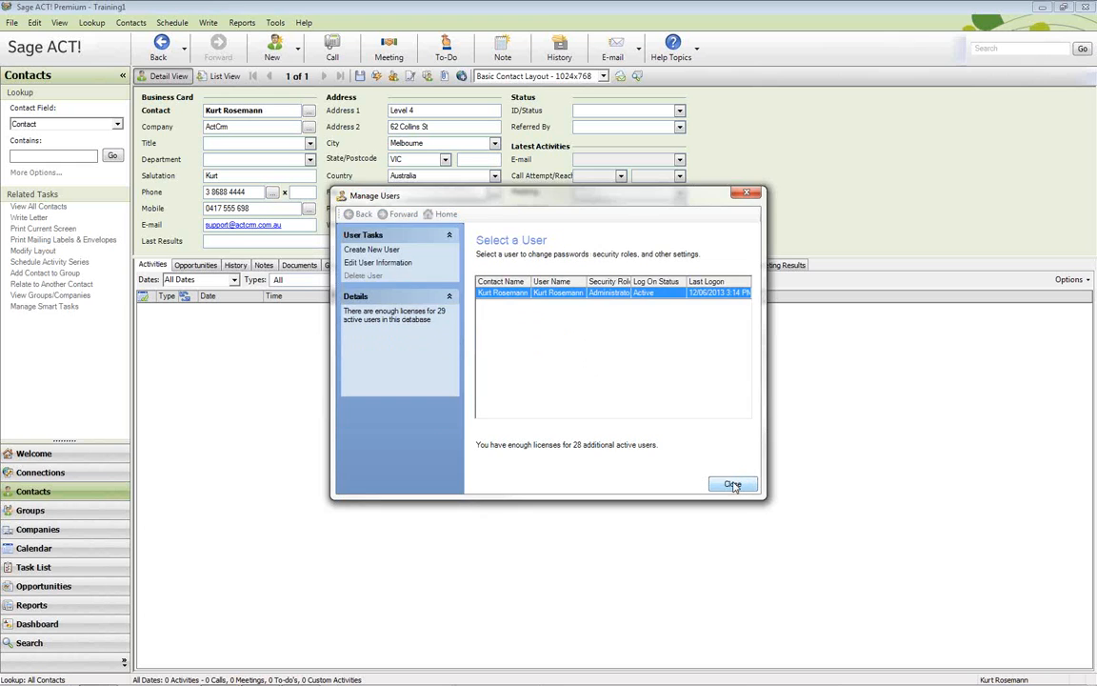
left_click(732, 484)
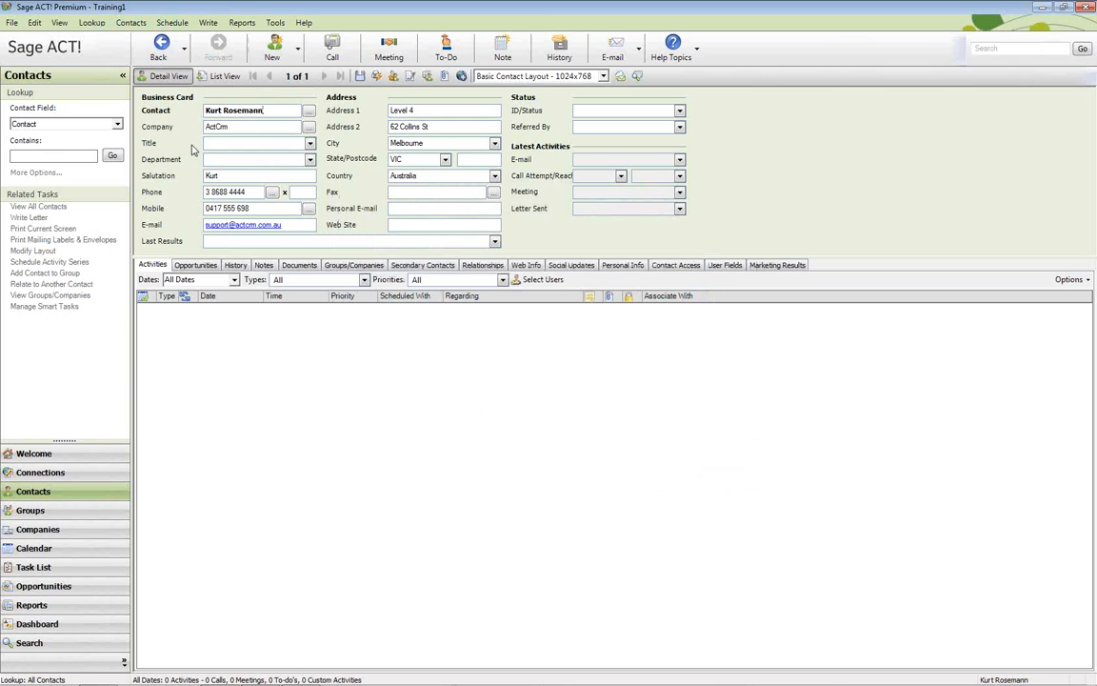
Duplicate the owner's contact record using primary fields only
left_click(132, 23)
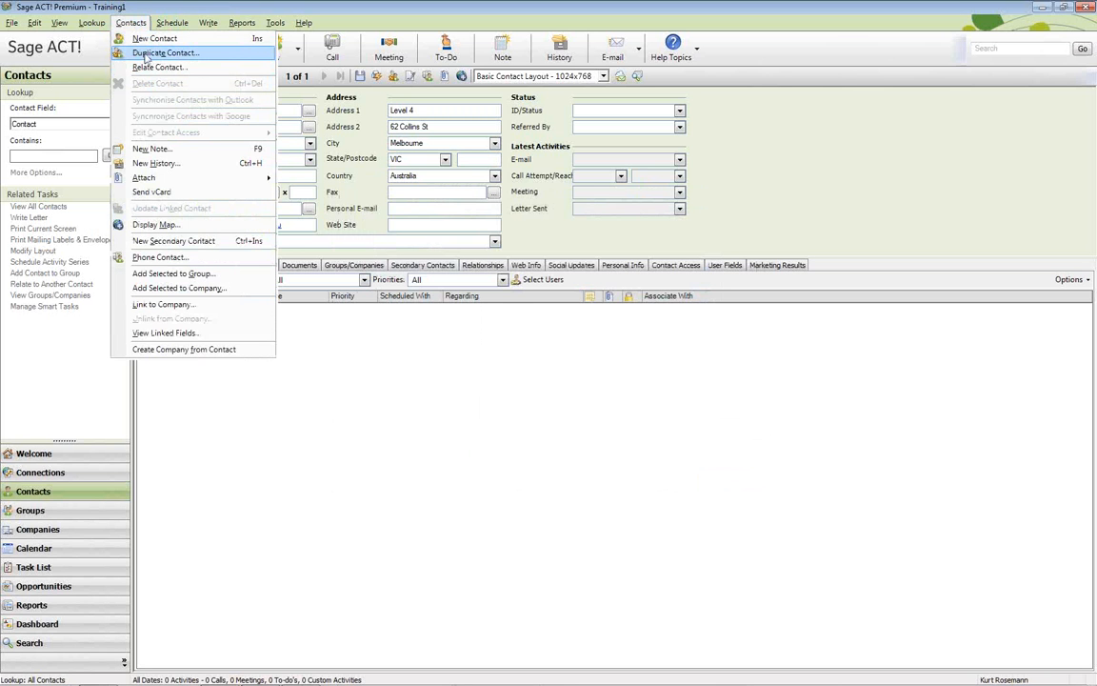
left_click(148, 54)
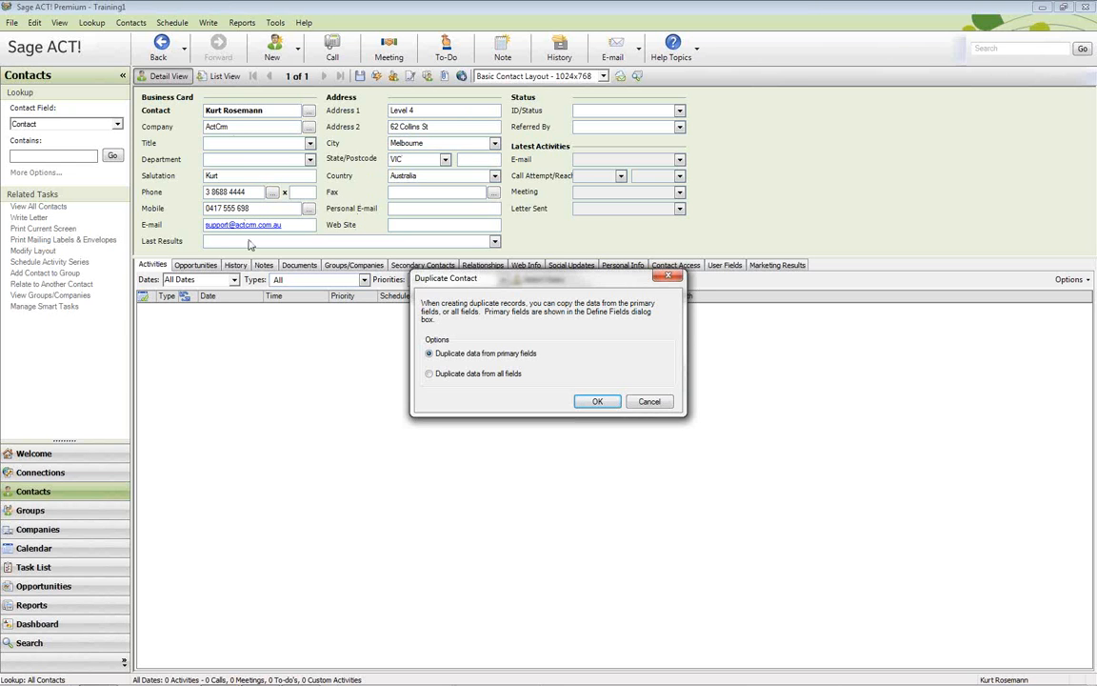
left_click(597, 402)
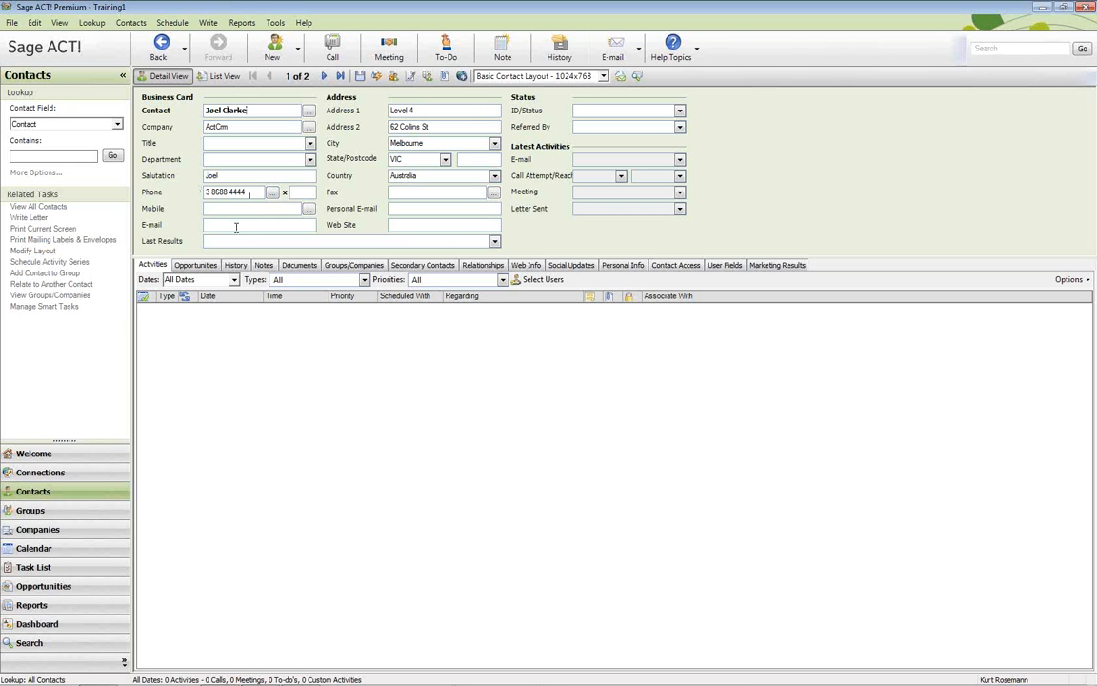
type("ss")
Set the new contact's mobile number to the Free Form phone format
left_click(307, 208)
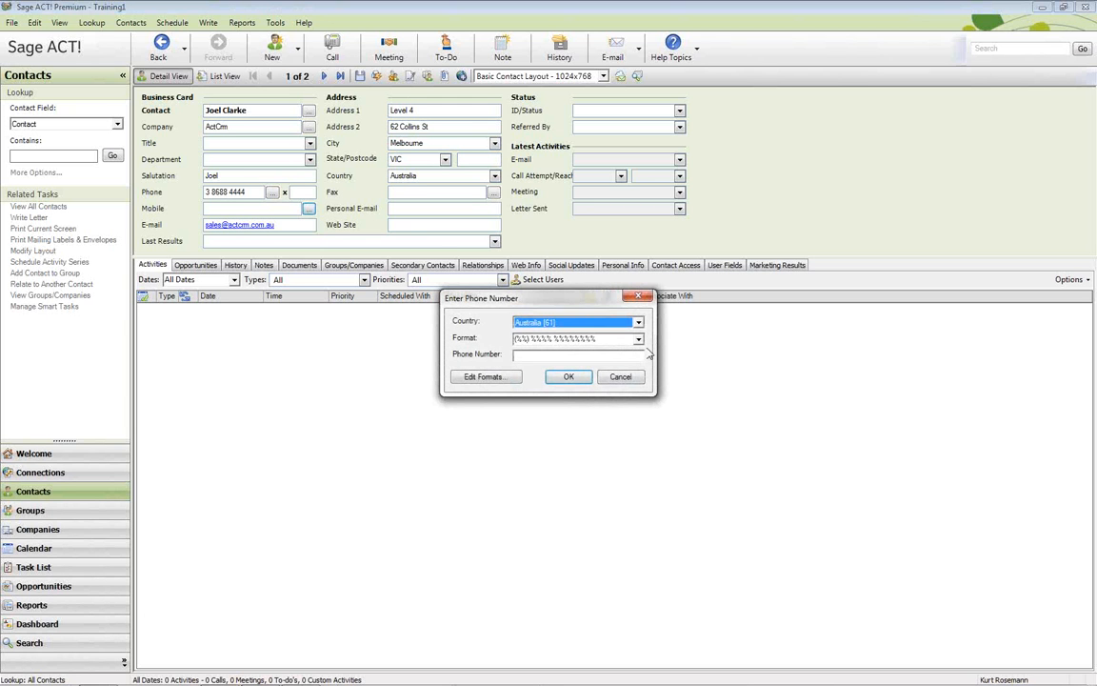
left_click(638, 339)
left_click(571, 357)
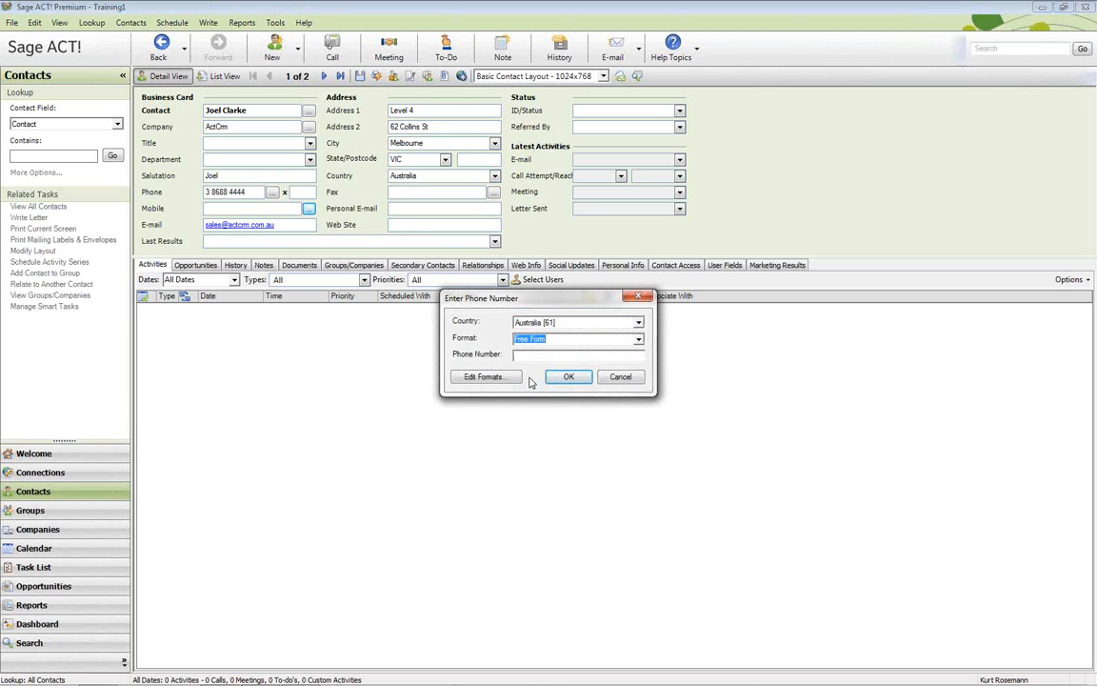
left_click(567, 376)
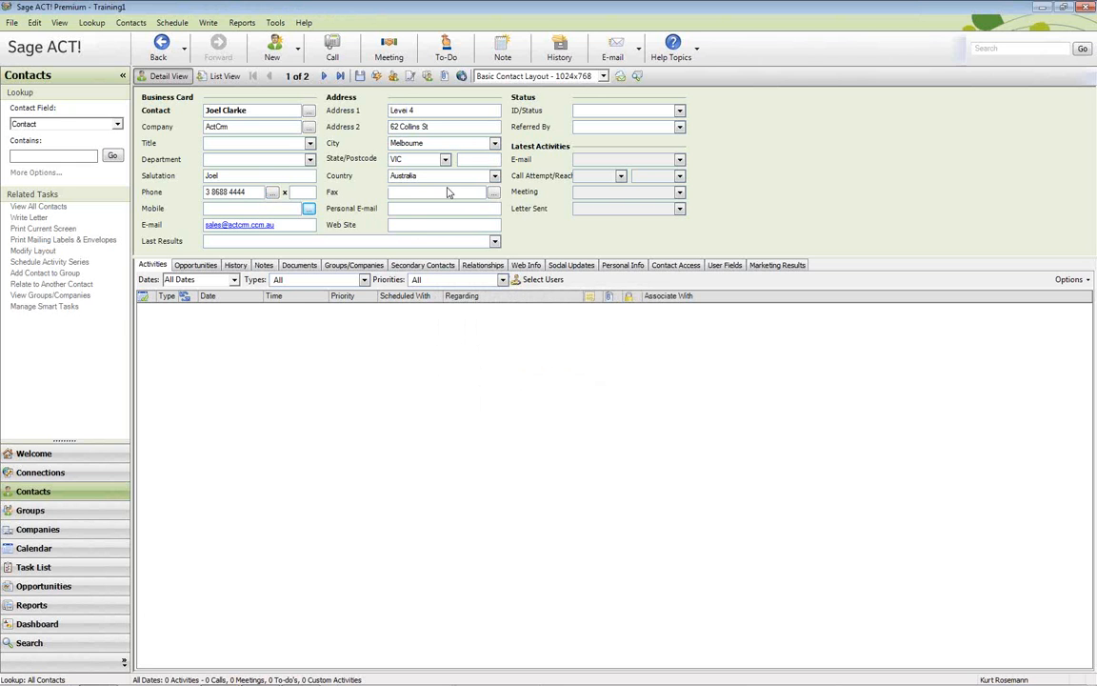
Review the new contact's History tab, then go to the Tools menu
left_click(234, 265)
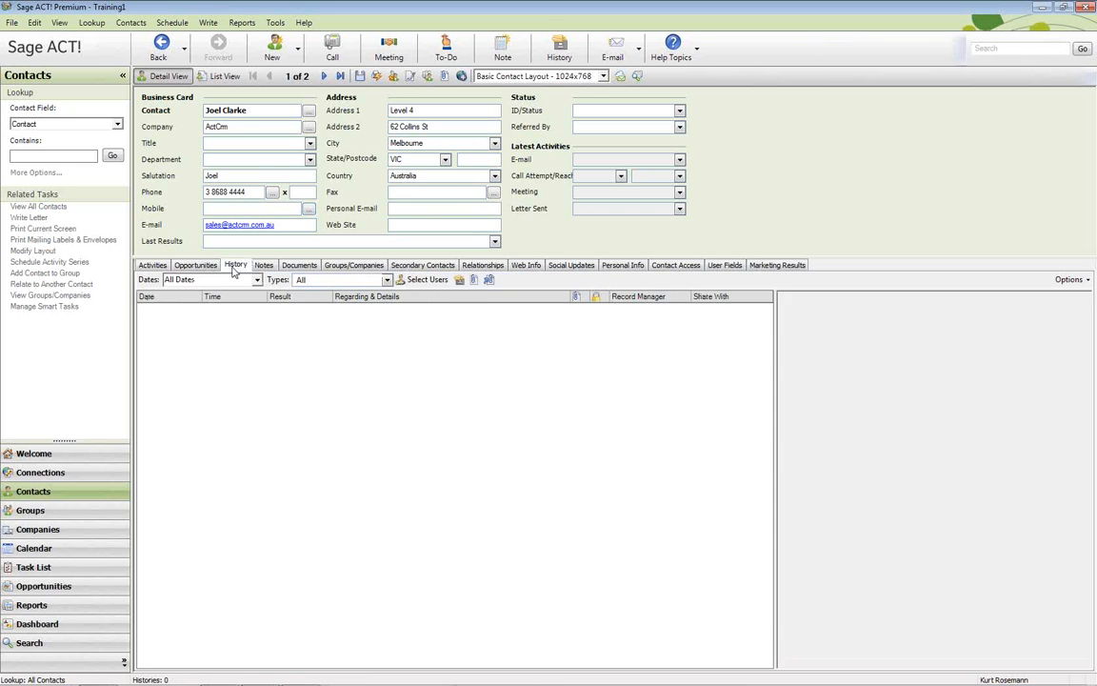
left_click(166, 263)
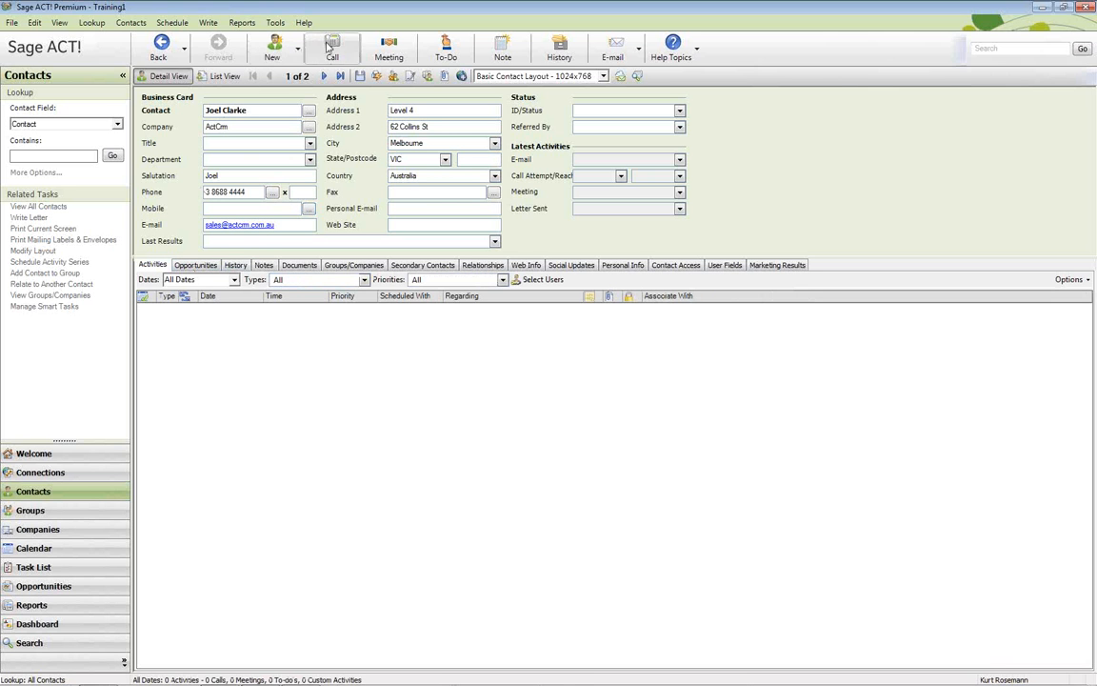
left_click(298, 24)
In Manage Users, create a new user from the duplicated contact with the Manager security role
mouse_move(275, 23)
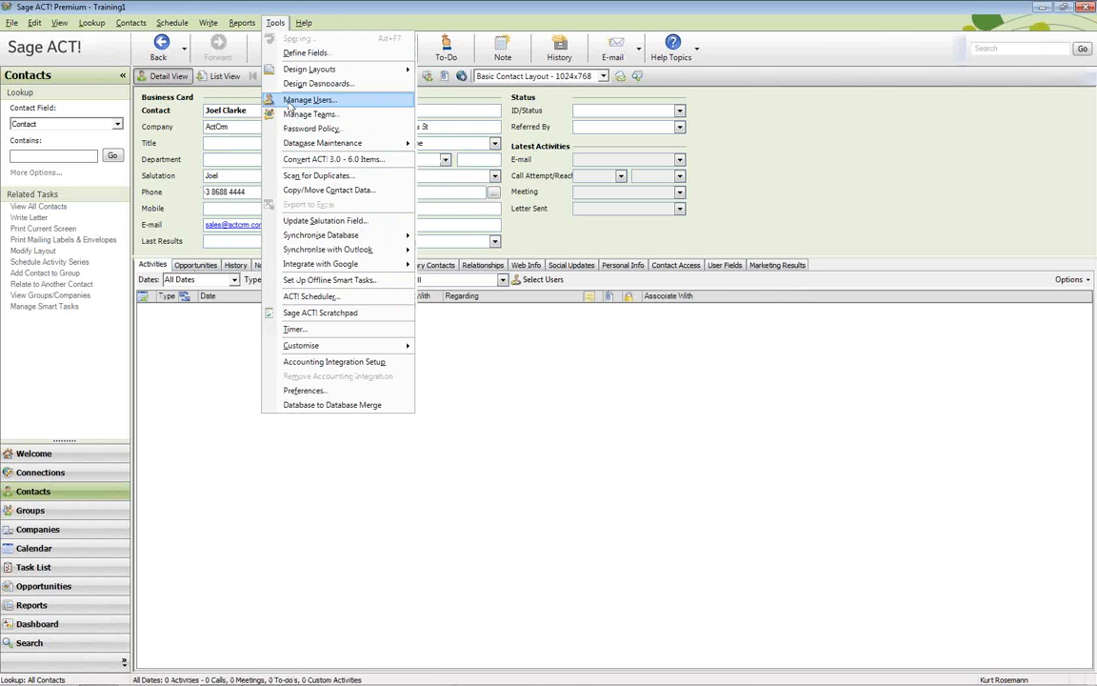
left_click(292, 103)
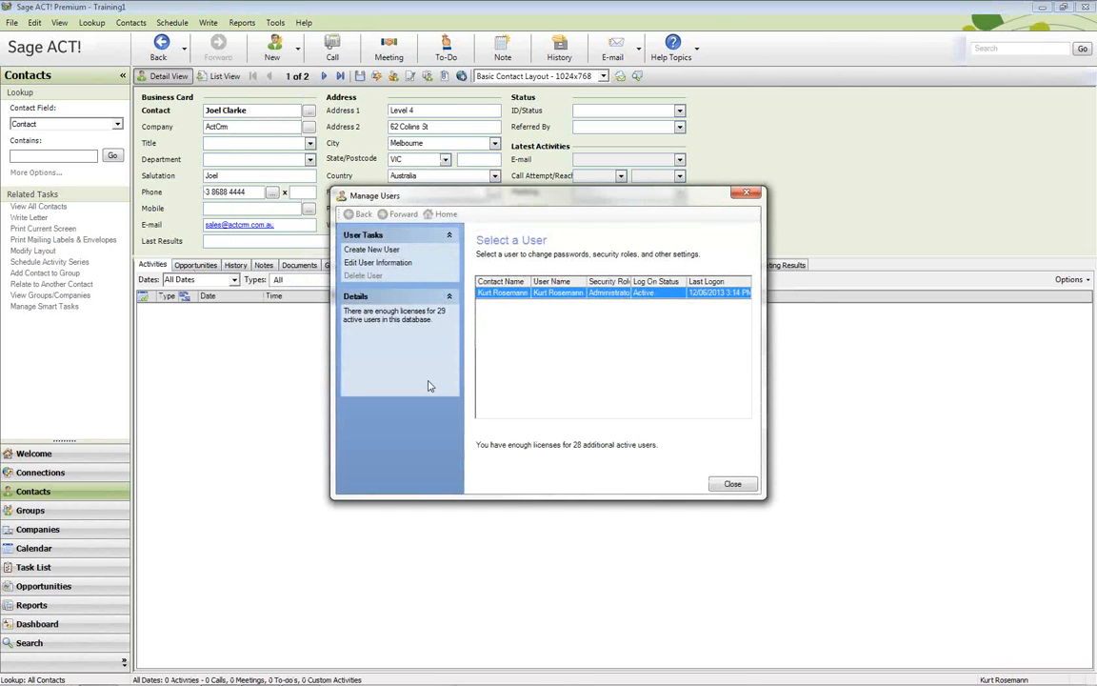
left_click(395, 252)
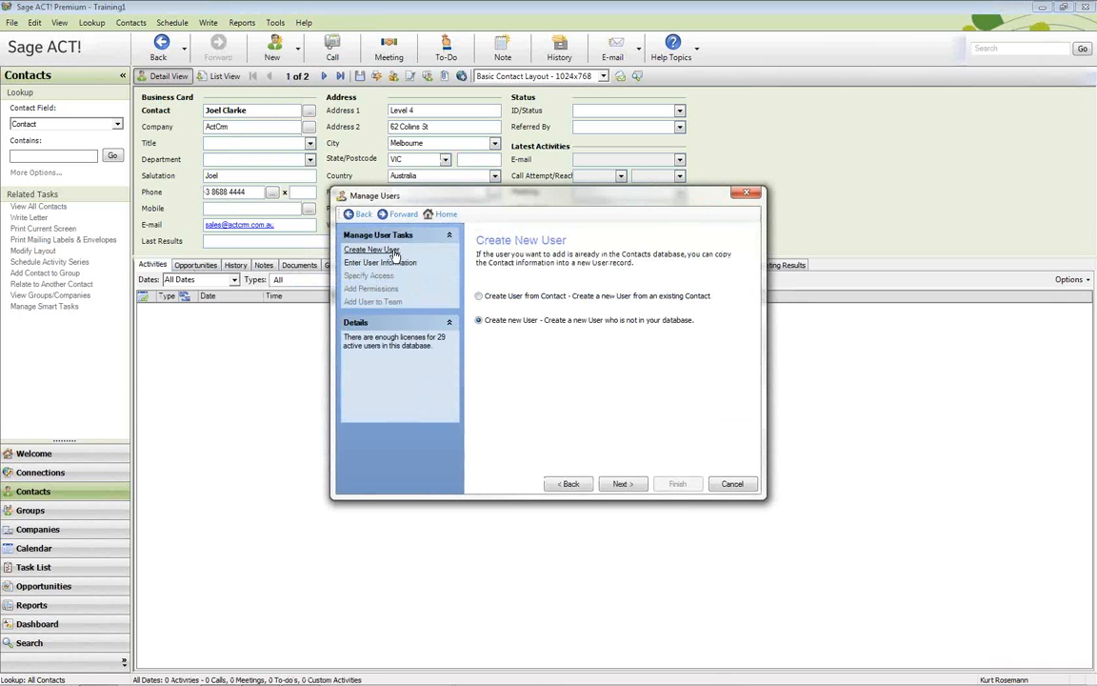
left_click(495, 298)
left_click(622, 484)
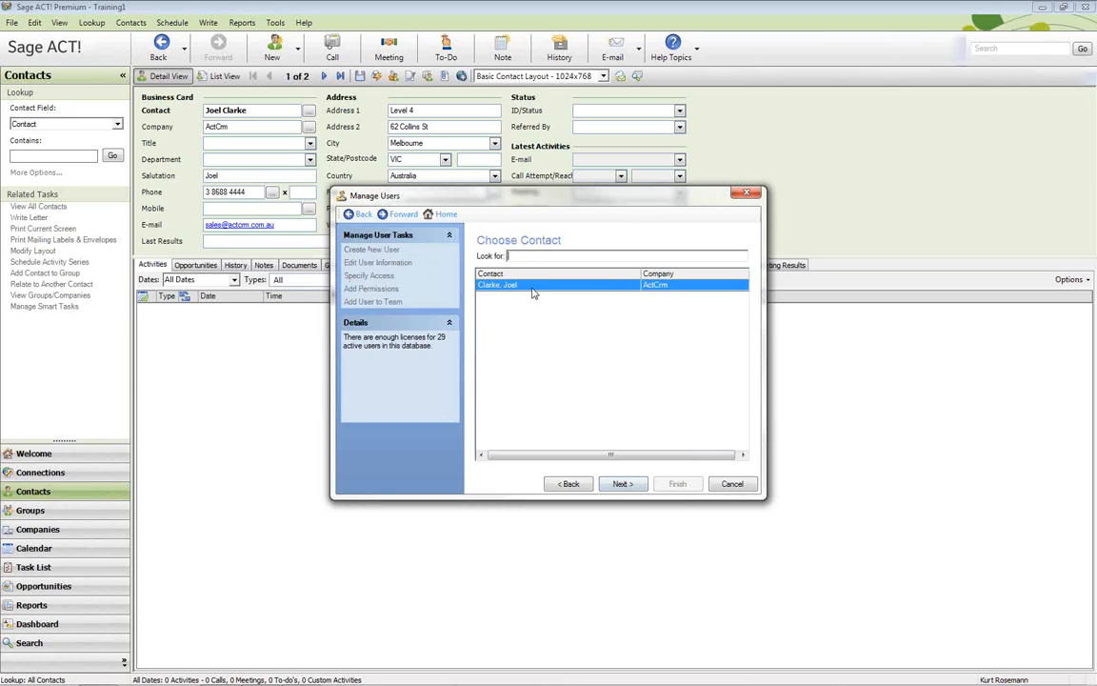
left_click(621, 484)
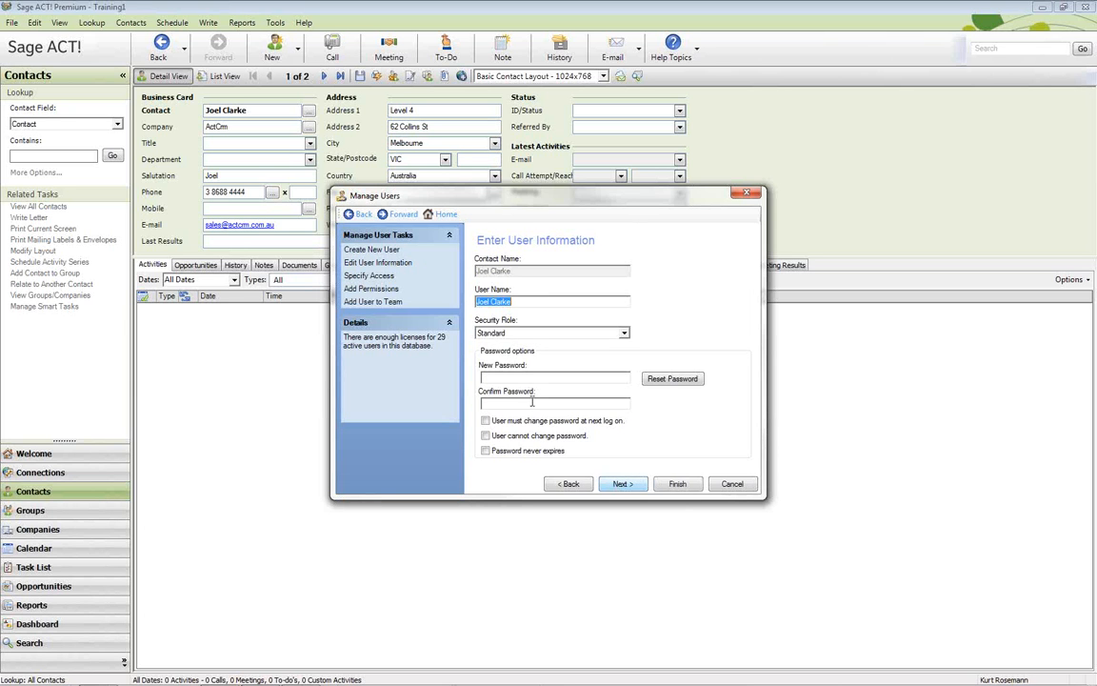
left_click(622, 334)
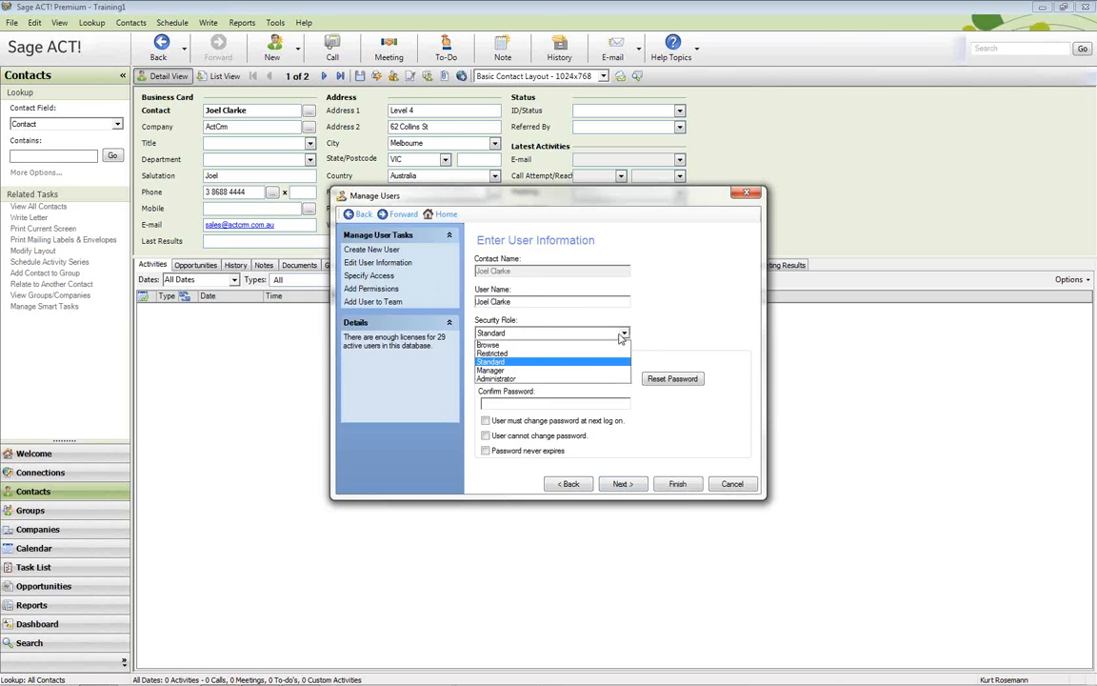
left_click(511, 372)
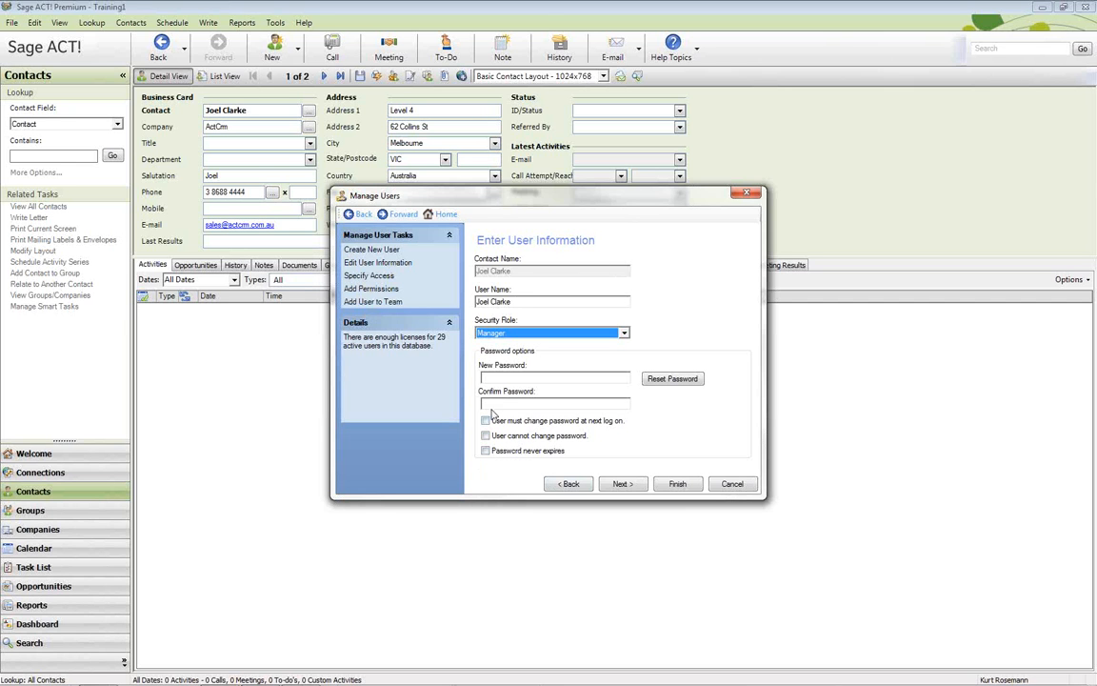
Keep active logon access, finish creating the user, and close Manage Users
left_click(620, 484)
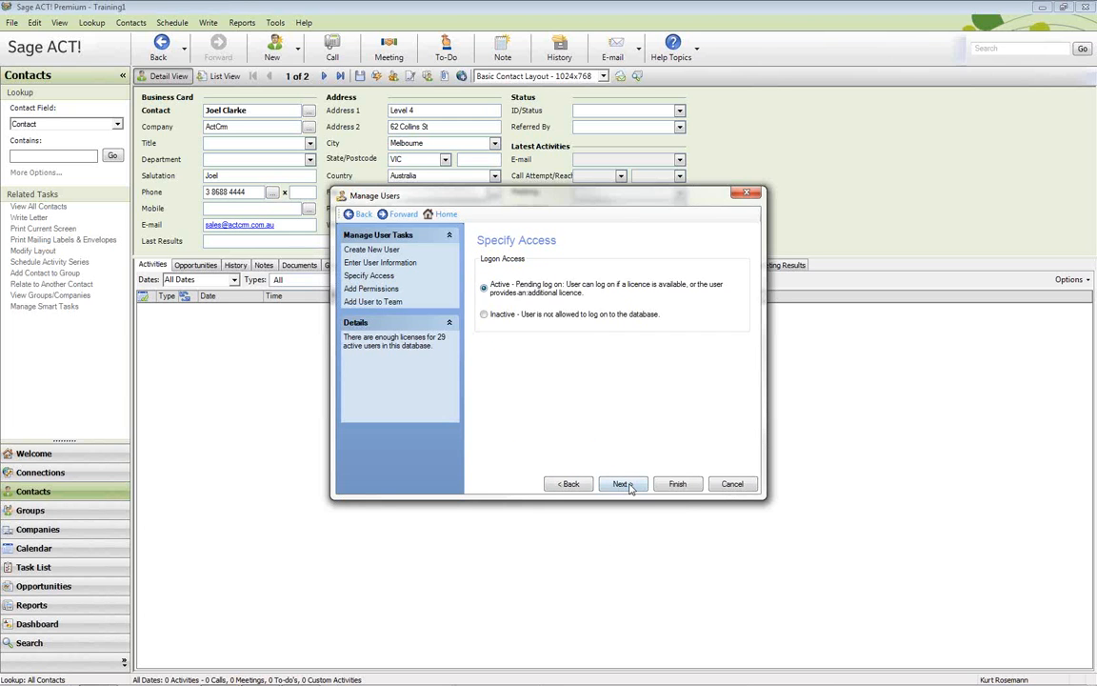
left_click(622, 484)
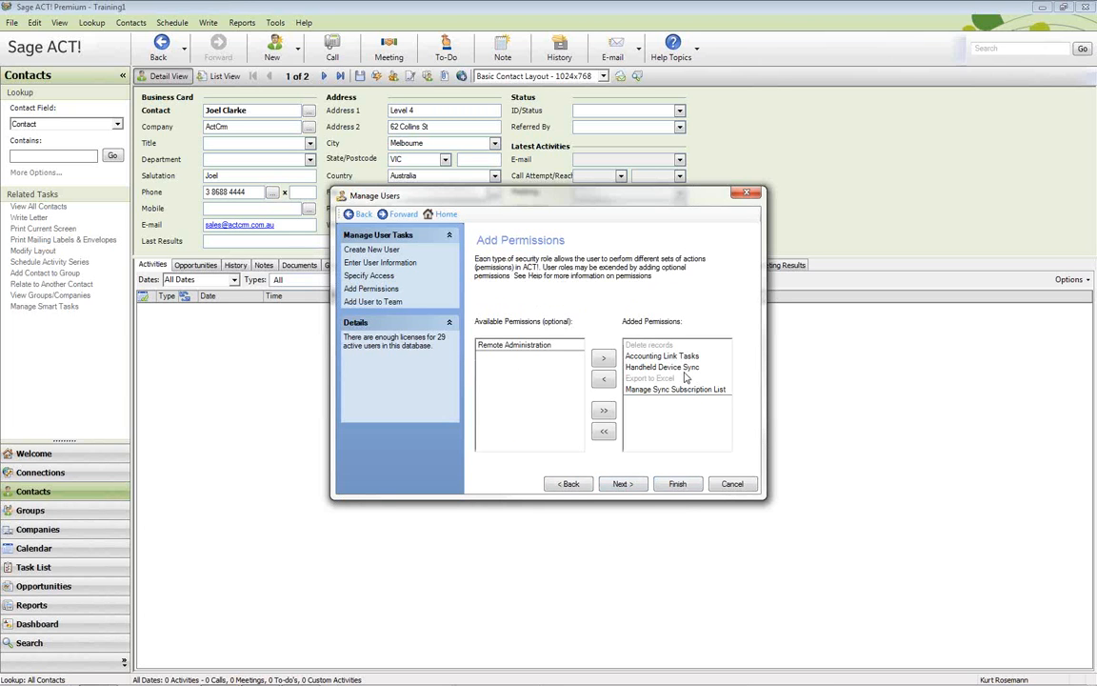
left_click(677, 484)
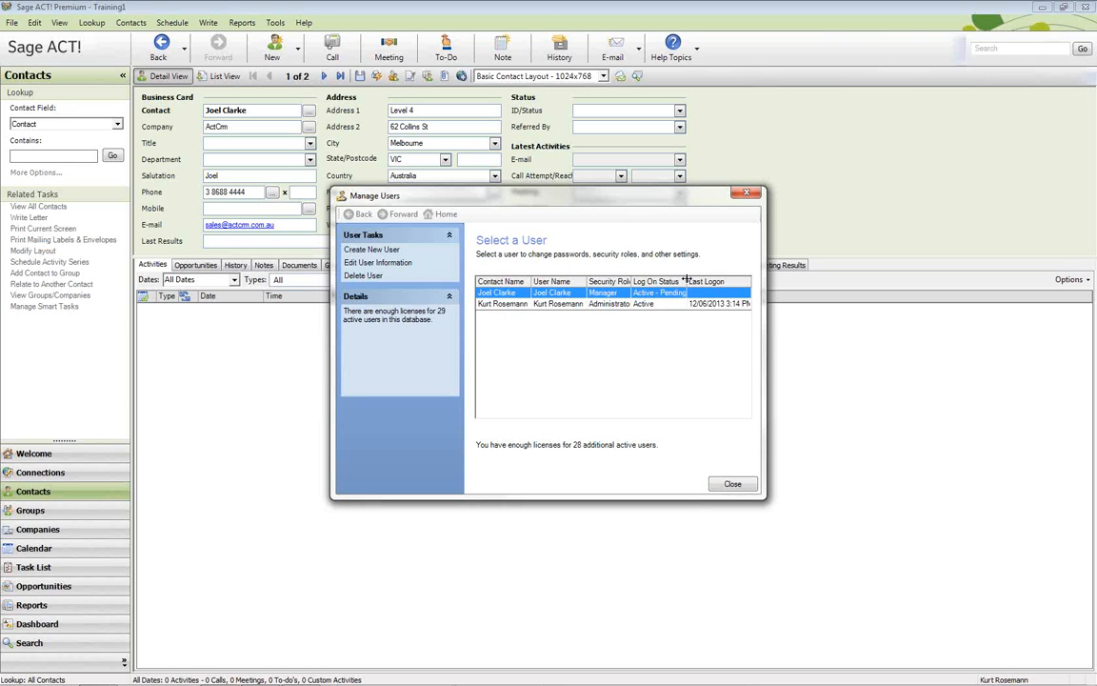
left_click_drag(686, 281, 710, 282)
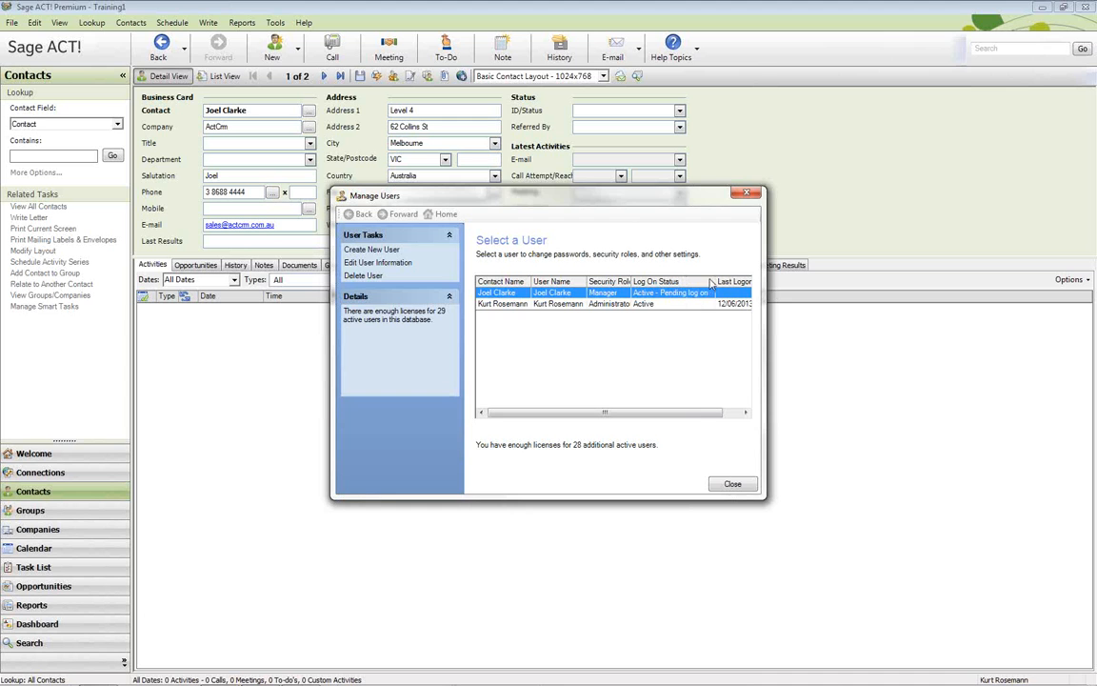
left_click(730, 483)
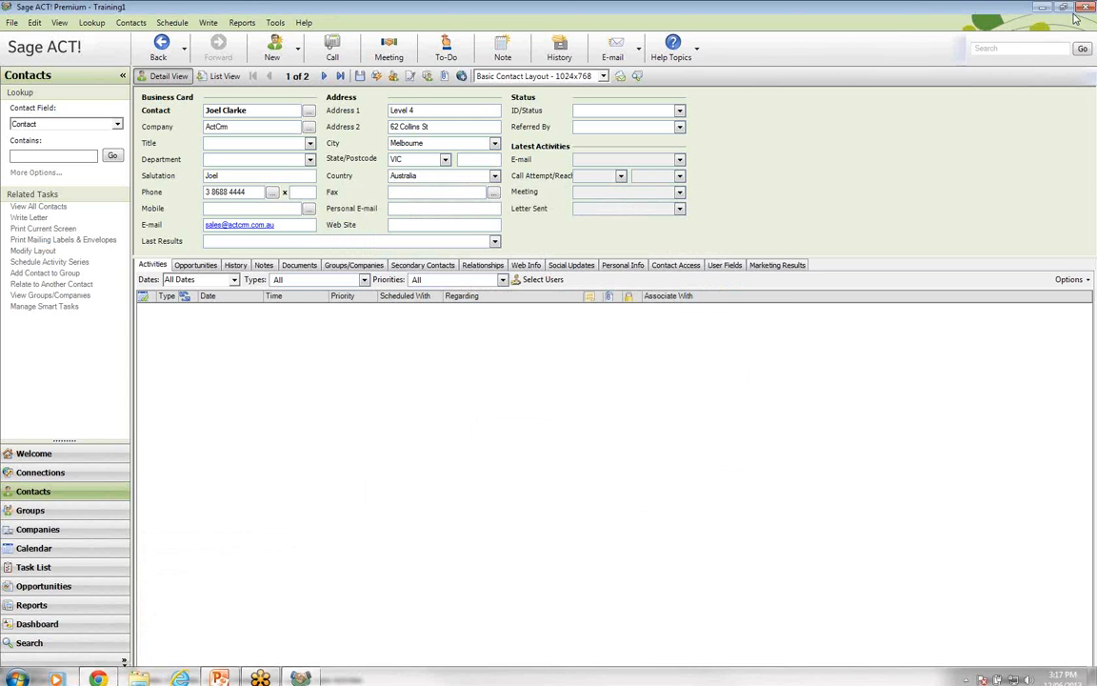
Close Sage ACT! Premium and relaunch it from the Start menu
left_click(1081, 8)
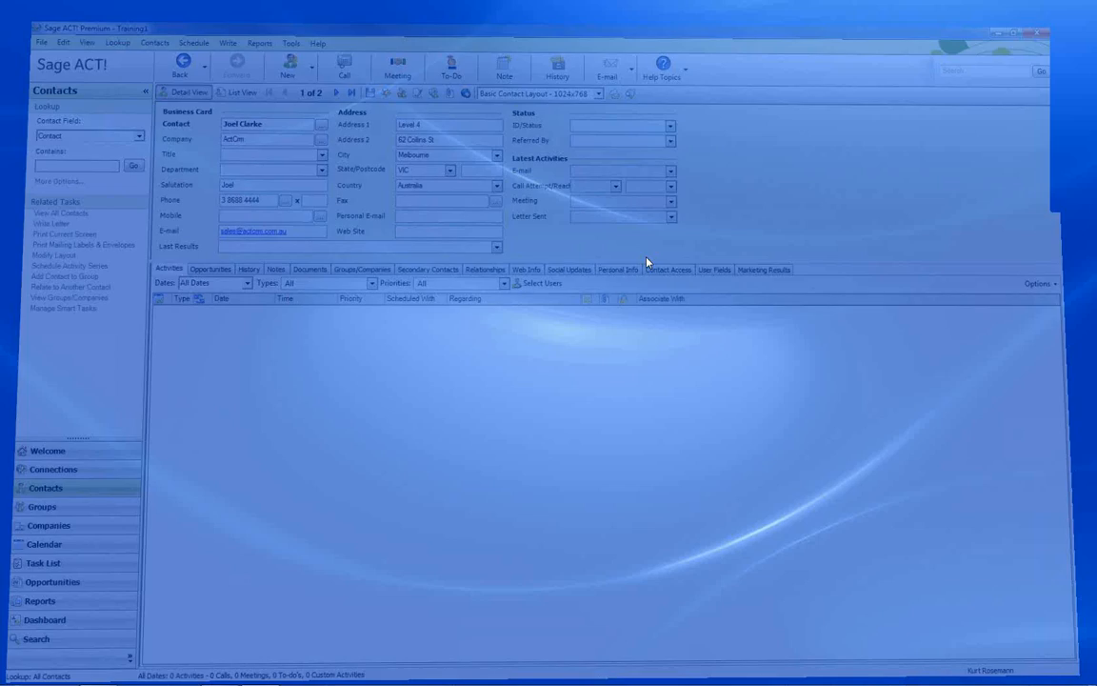
left_click(20, 678)
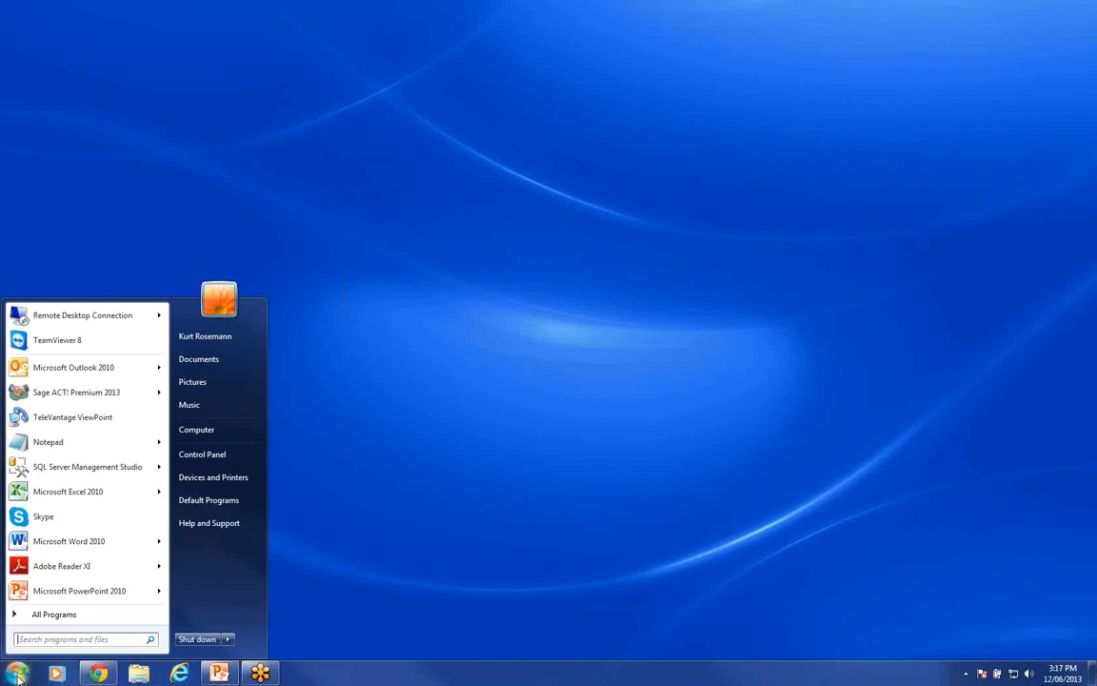
left_click(57, 389)
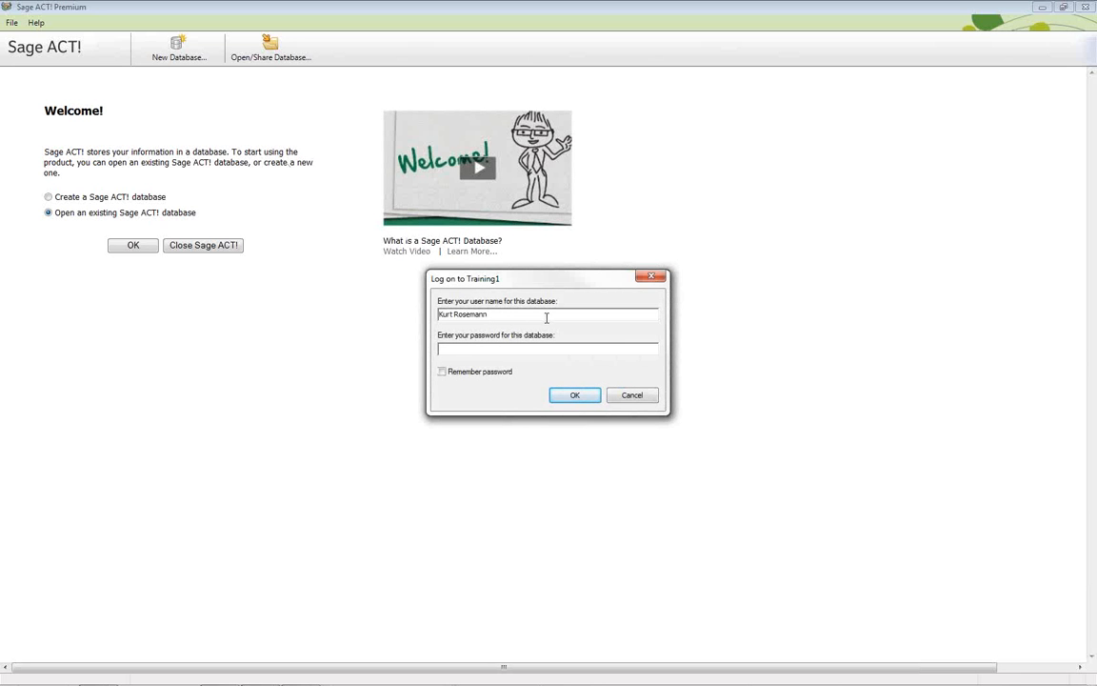
Log on to the Training1 database as the new Manager user and return to Contacts
left_click(488, 280)
left_click(563, 401)
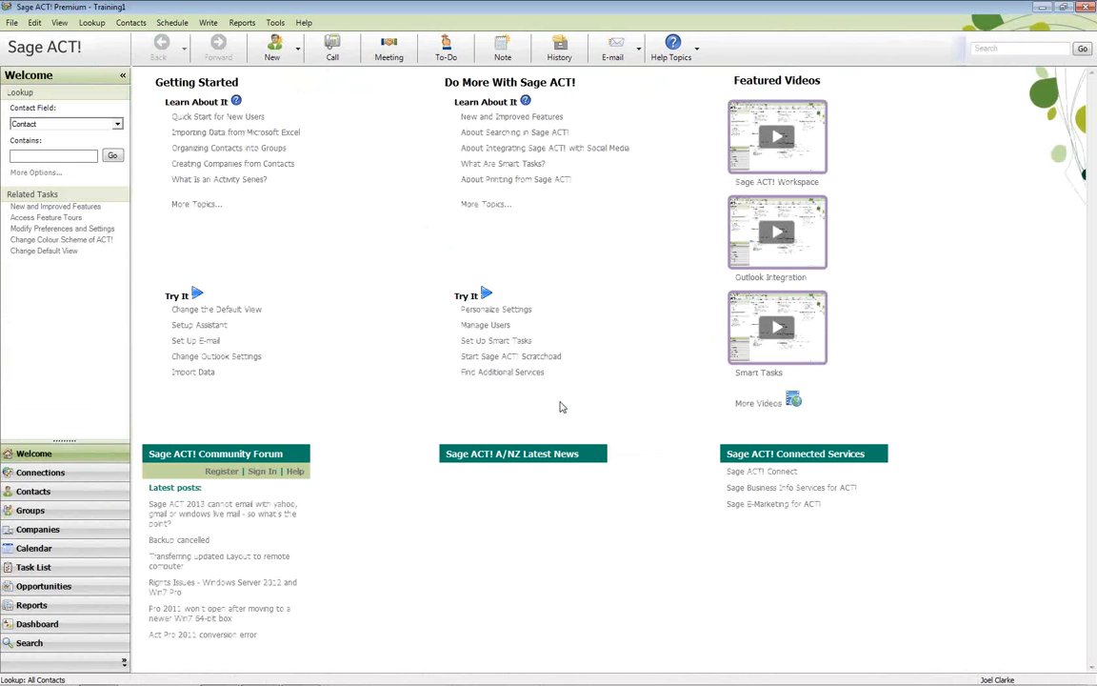
left_click(44, 491)
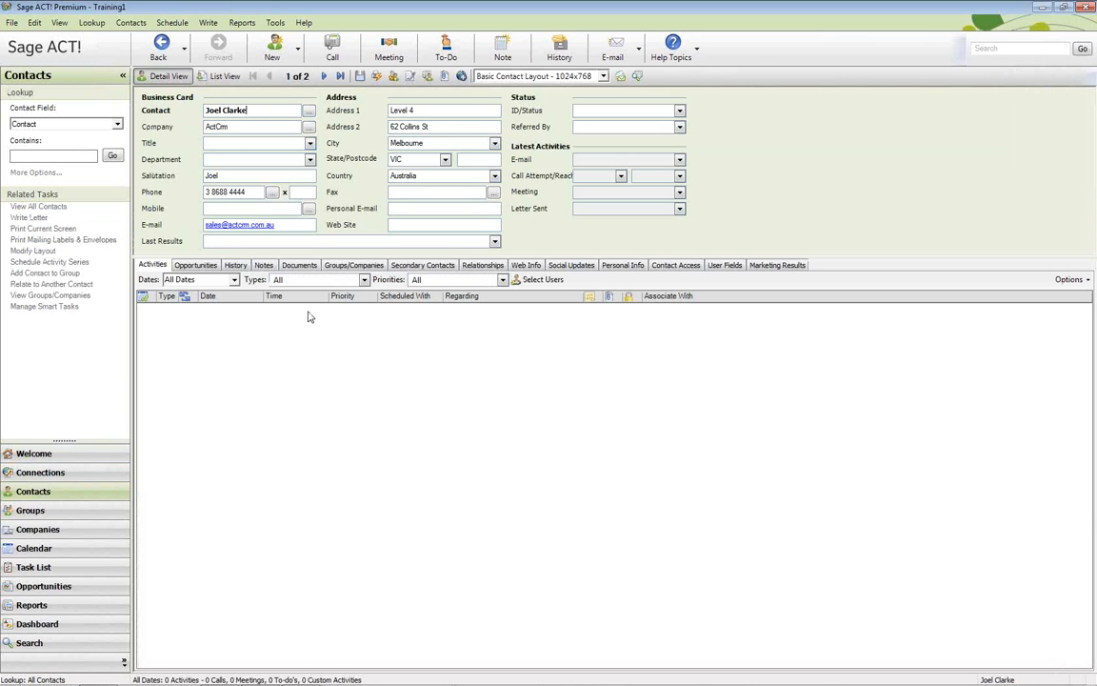
Step between the database's two contact records, then open and dismiss the advanced lookup options
left_click(320, 76)
left_click(253, 76)
left_click(86, 22)
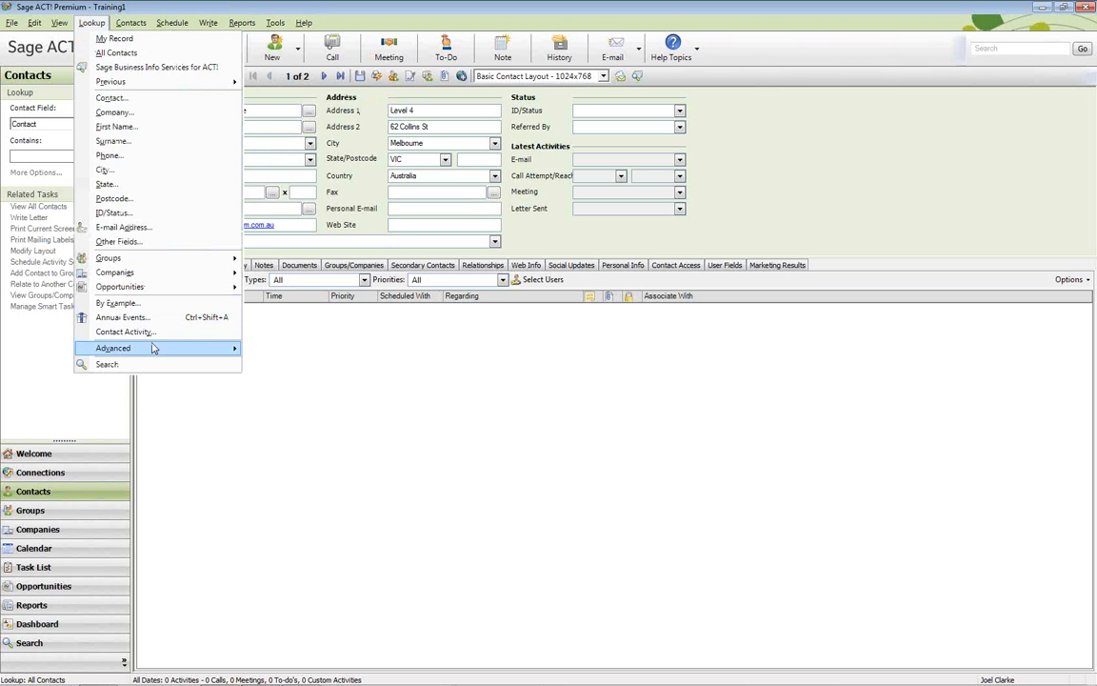
mouse_move(151, 349)
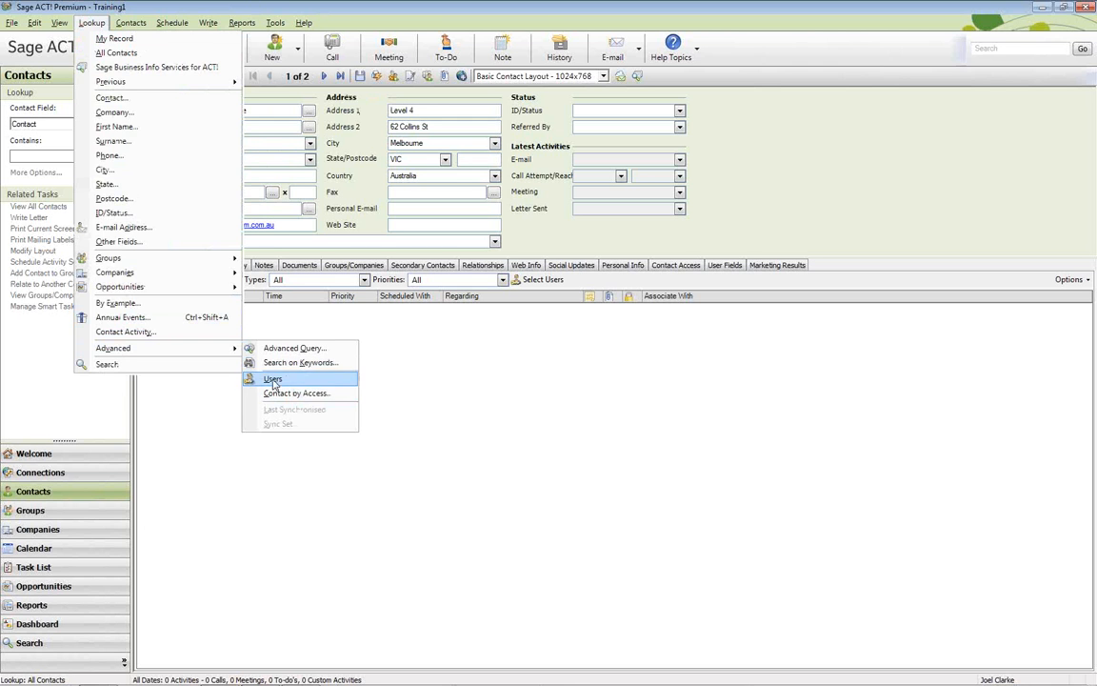
left_click(762, 175)
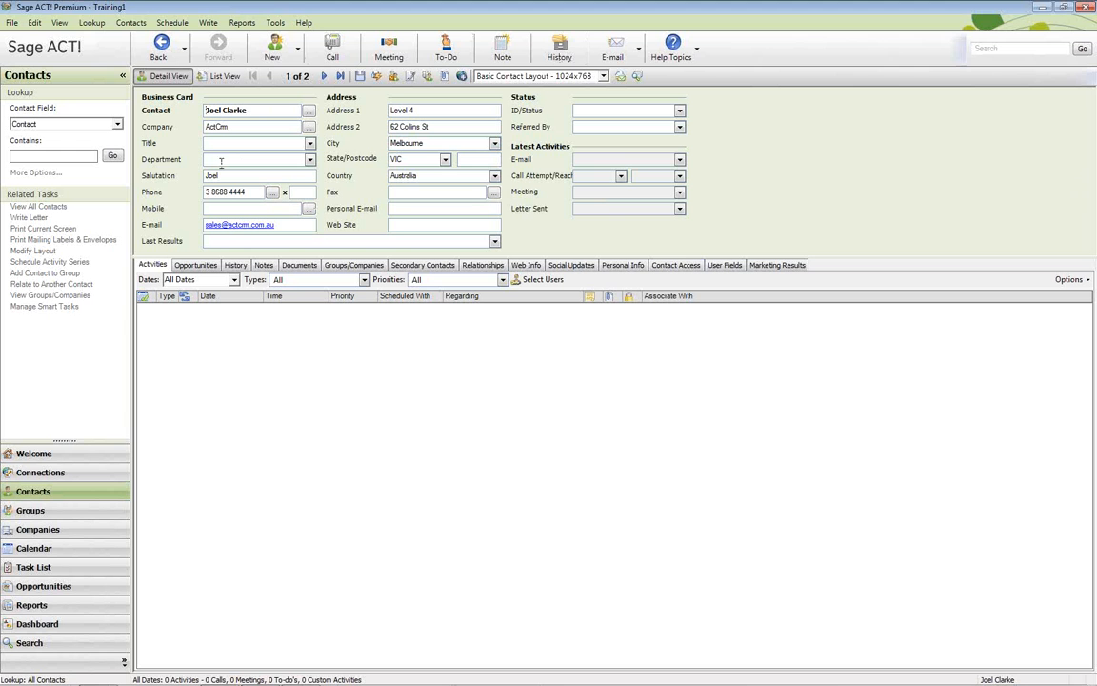
In PowerPoint, run the slide show from slide 3, 'ACT! 2013 Quick Study Guide'
mouse_move(310, 679)
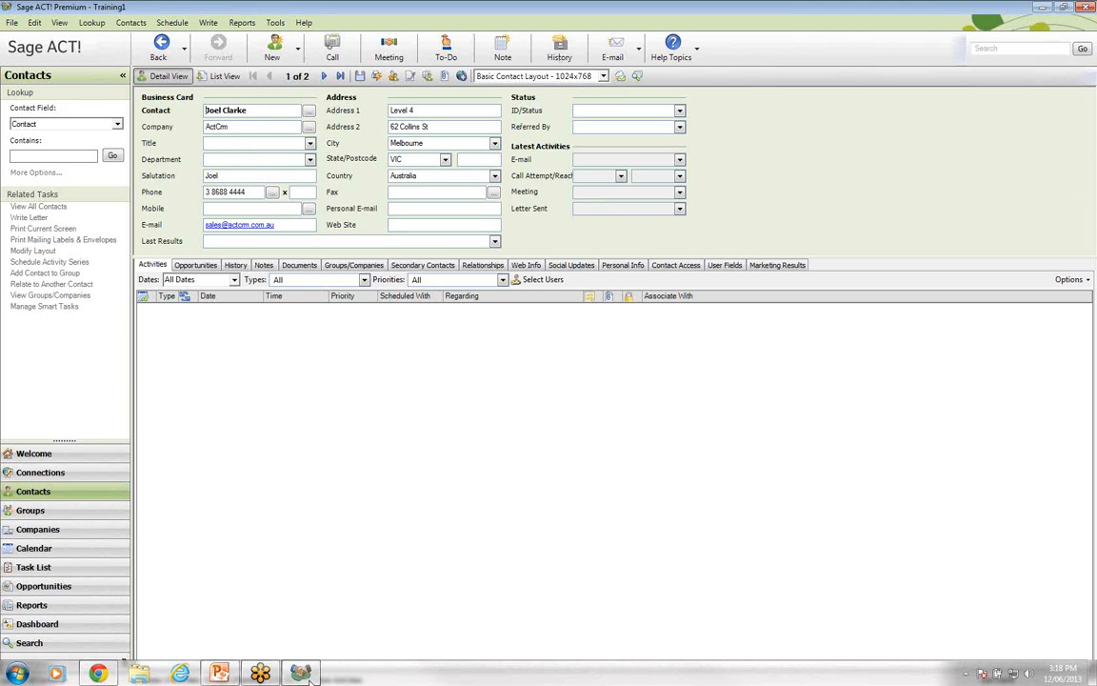
left_click(219, 674)
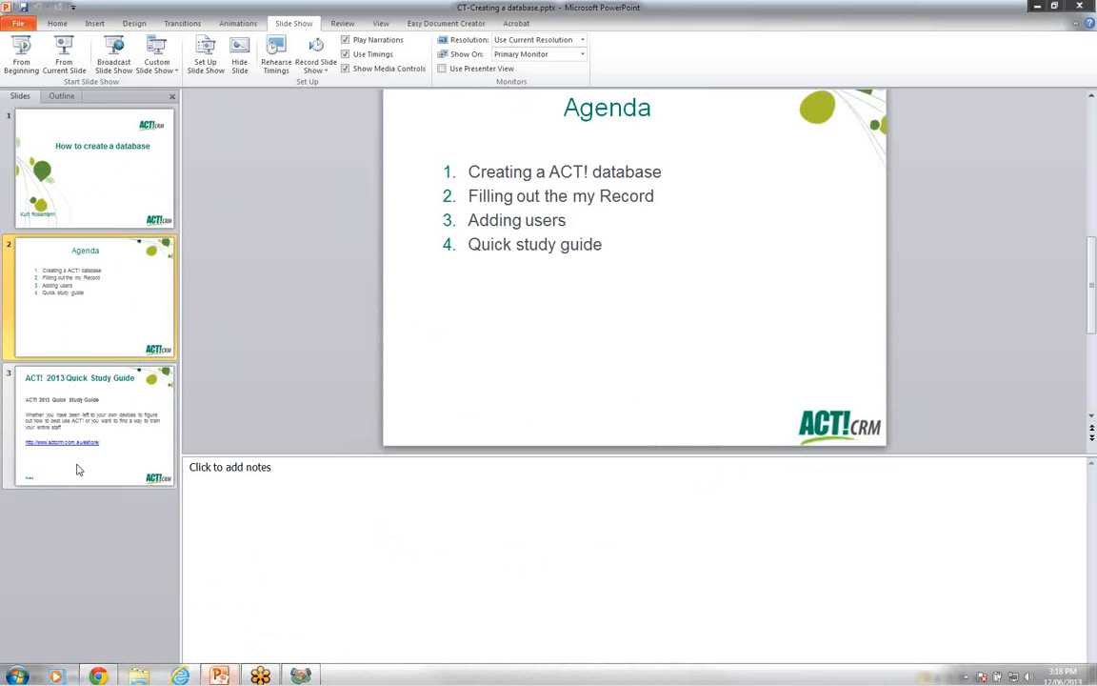
left_click(78, 469)
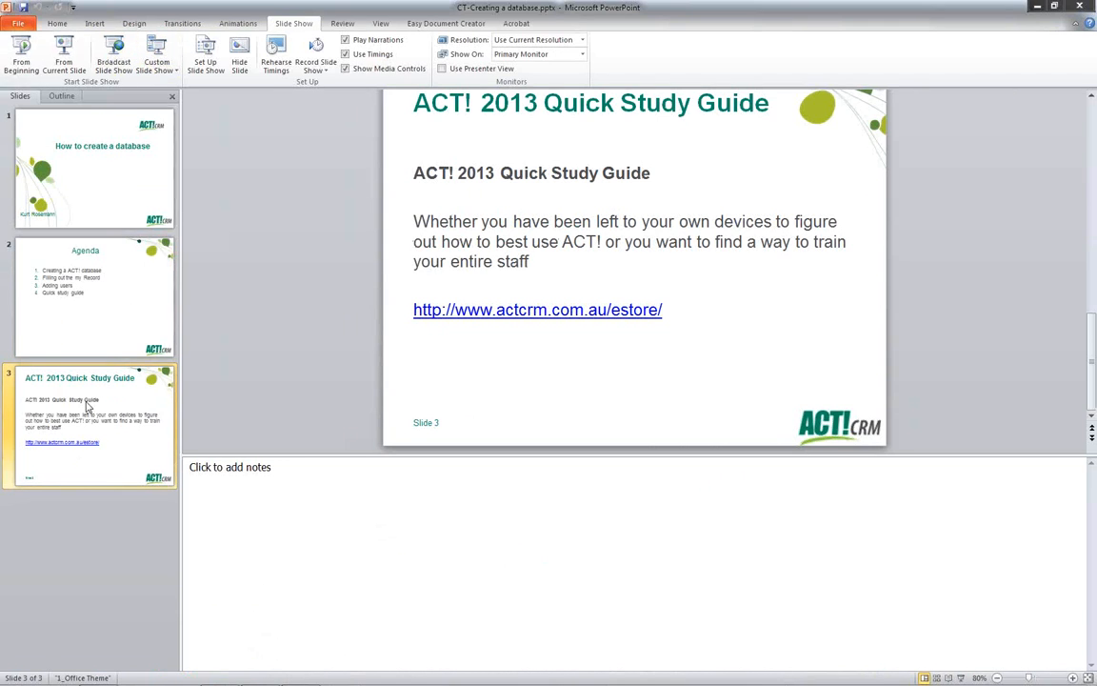
left_click(64, 57)
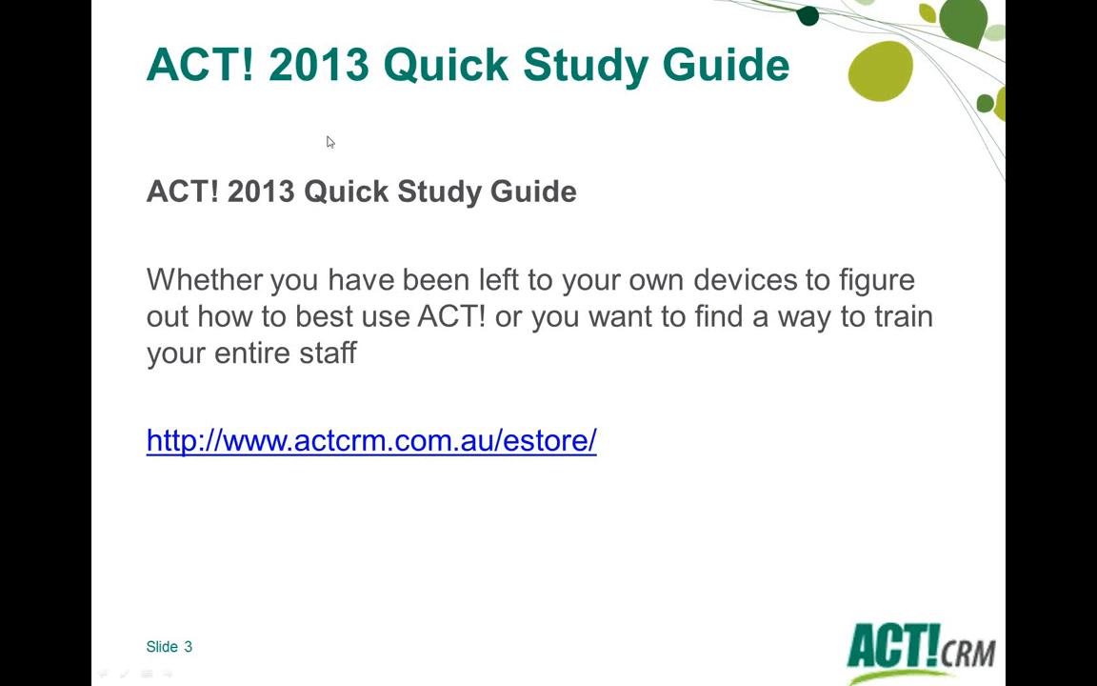